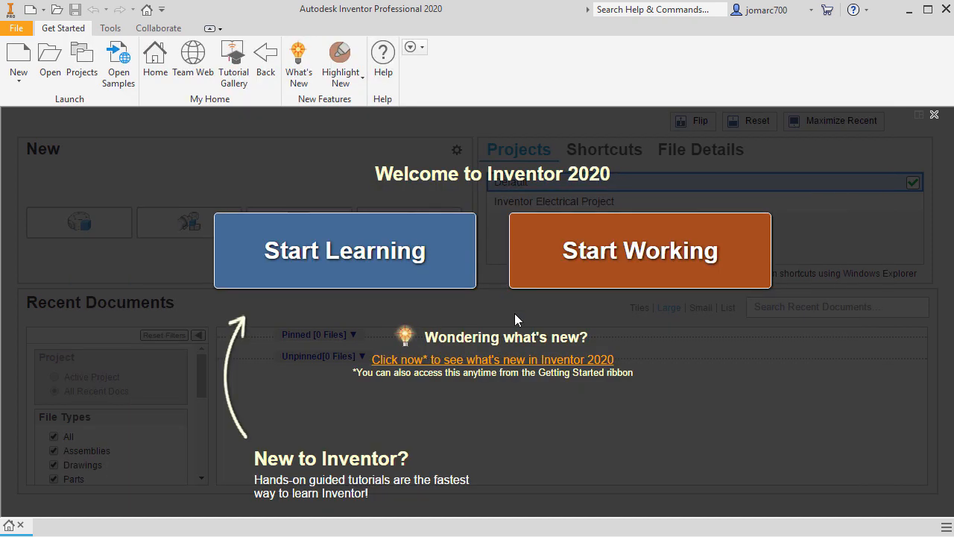
- Create a new part and start a 2D sketch on the front XY plane
{"action": "left_click", "coordinate": [19, 56]}
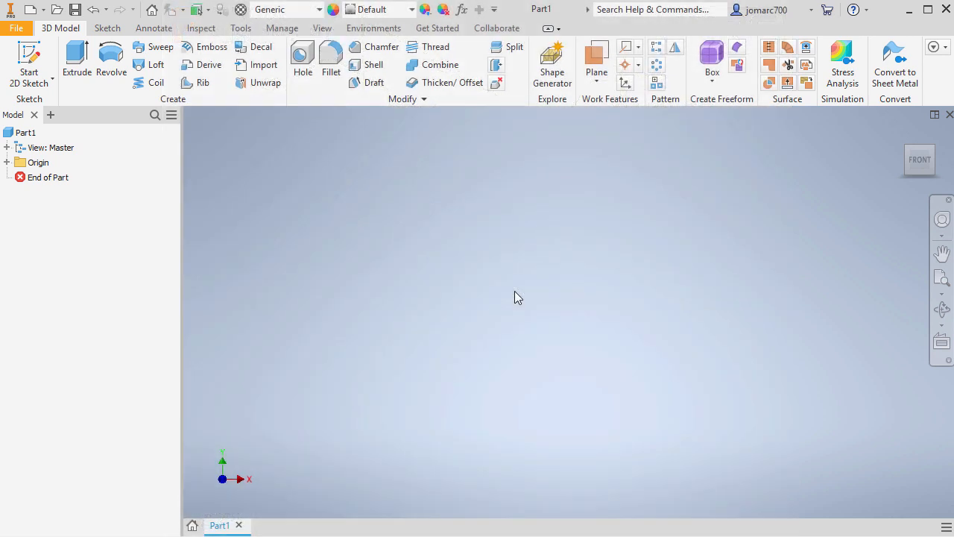
{"action": "key", "text": "s"}
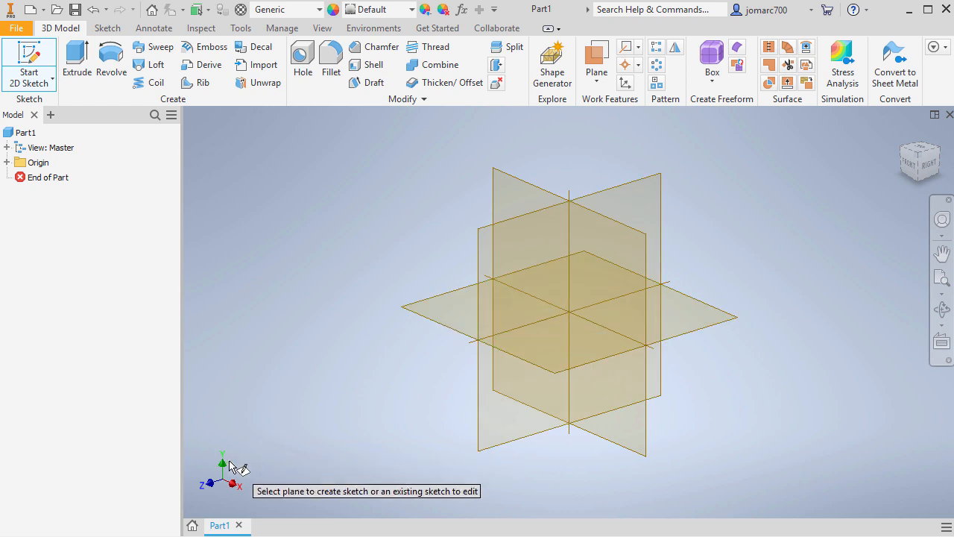
{"action": "left_click", "coordinate": [617, 236]}
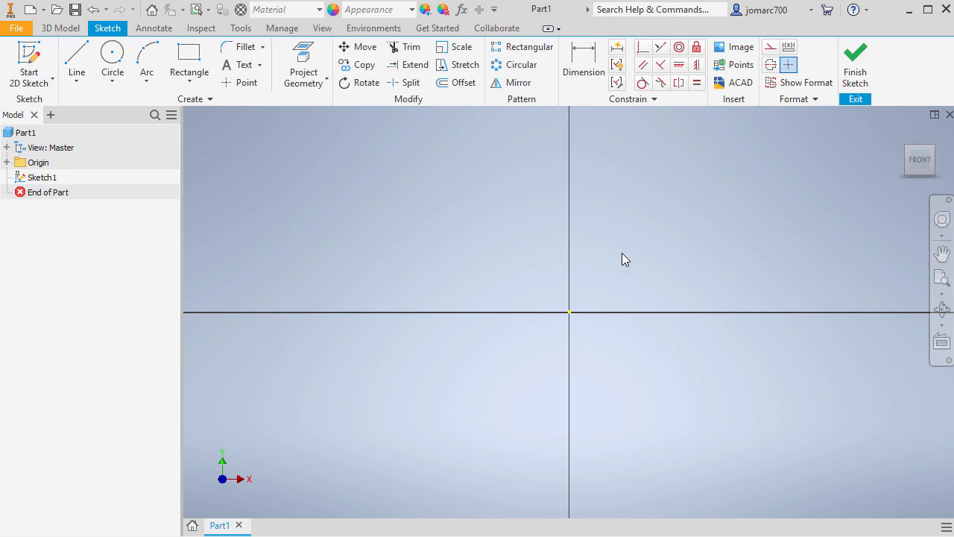
- Draw a circle centred on the origin with a diameter of .875 in
{"action": "key", "text": "l"}
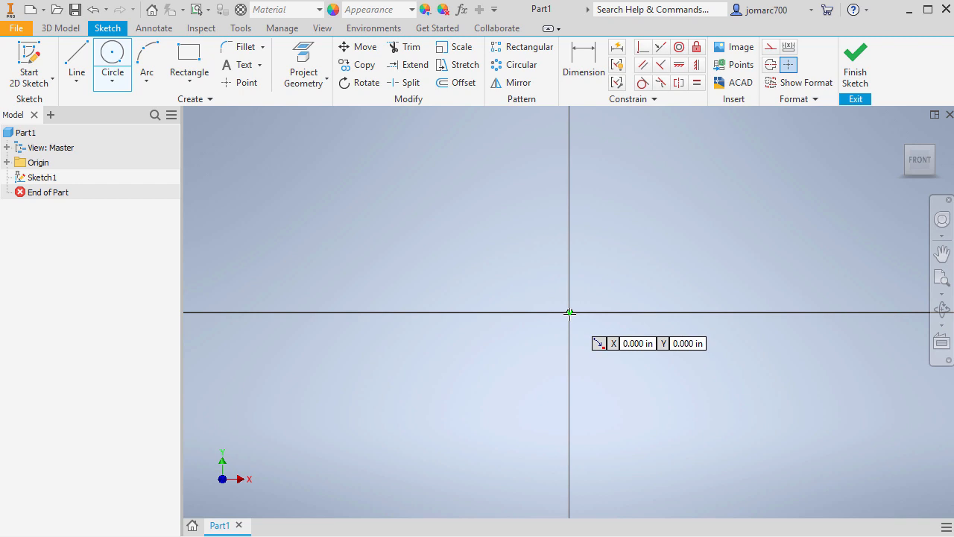
{"action": "left_click", "coordinate": [569, 312]}
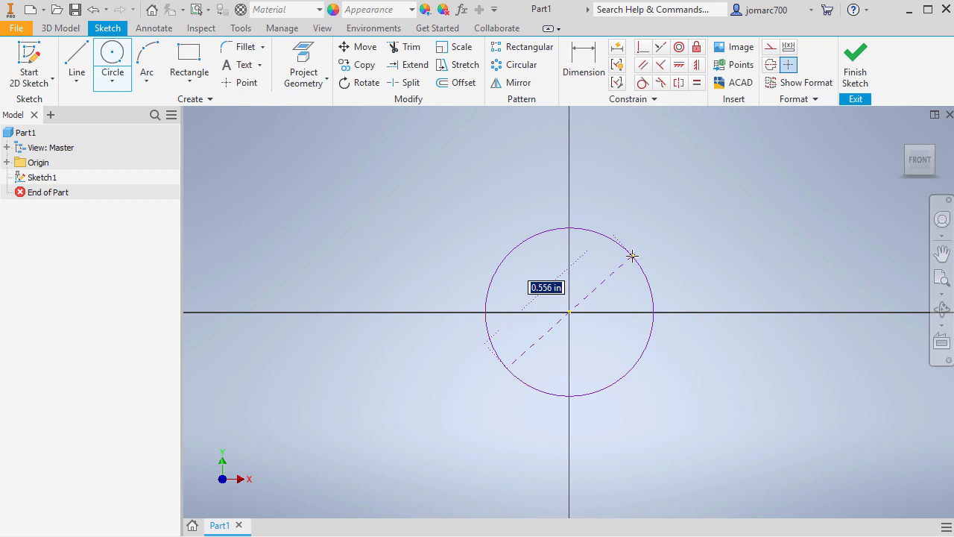
{"action": "type", "text": ".875"}
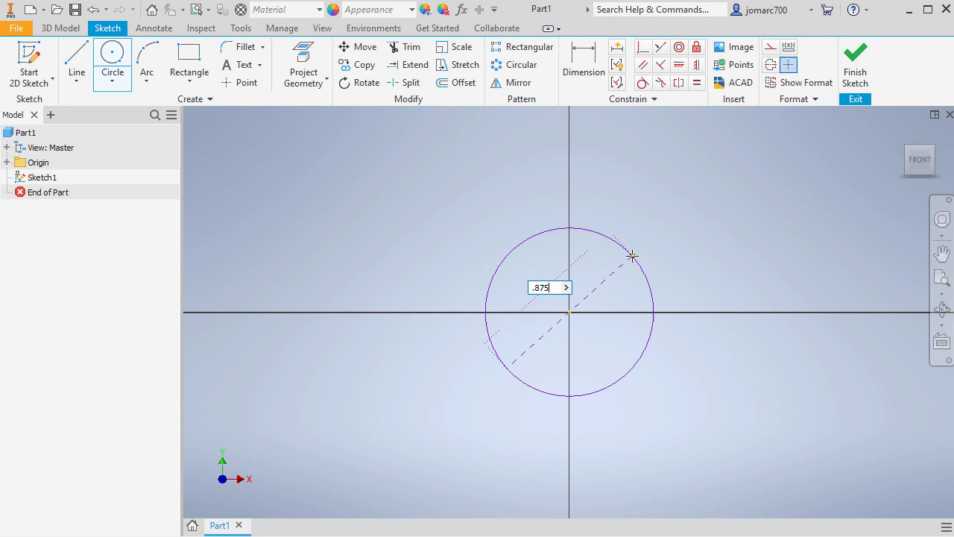
{"action": "key", "text": "Return"}
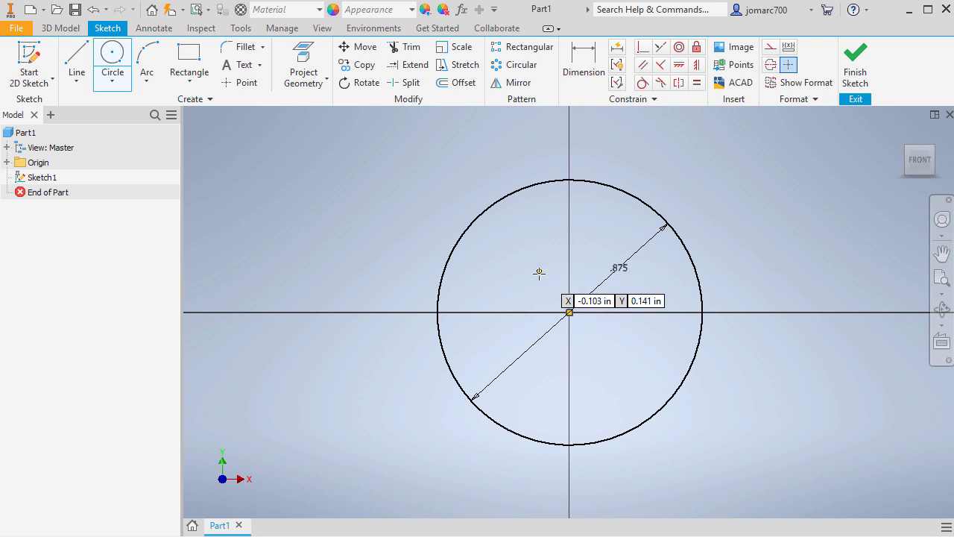
- Draw a second, concentric circle around the first with a diameter of 1 5/8 in
{"action": "left_click", "coordinate": [570, 312]}
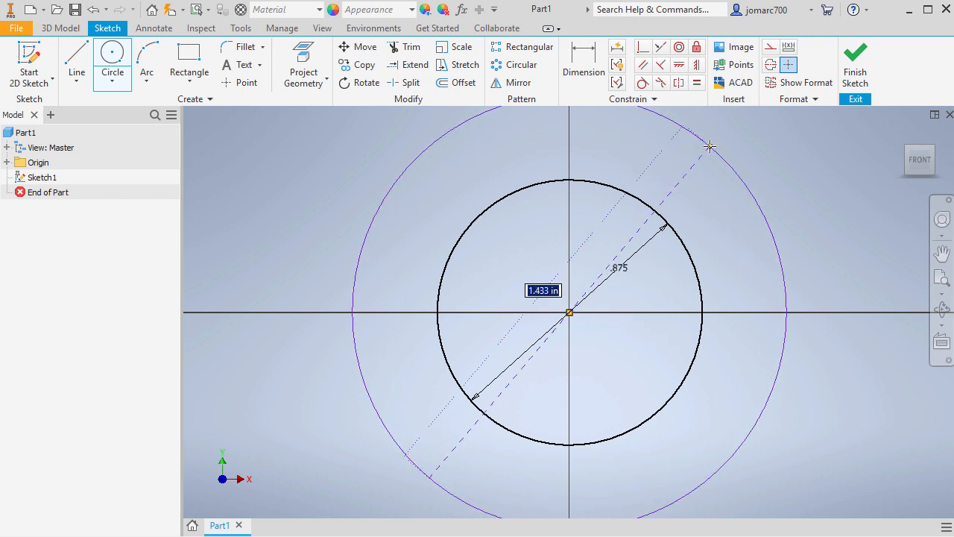
{"action": "scroll", "coordinate": [703, 149], "scroll_direction": "down", "scroll_amount": 5}
{"action": "middle_click_drag", "start_coordinate": [701, 153], "coordinate": [597, 202]}
{"action": "scroll", "coordinate": [595, 201], "scroll_direction": "down", "scroll_amount": 5}
{"action": "scroll", "coordinate": [601, 197], "scroll_direction": "up", "scroll_amount": 8}
{"action": "scroll", "coordinate": [603, 195], "scroll_direction": "down", "scroll_amount": 3}
{"action": "type", "text": "1 5/8"}
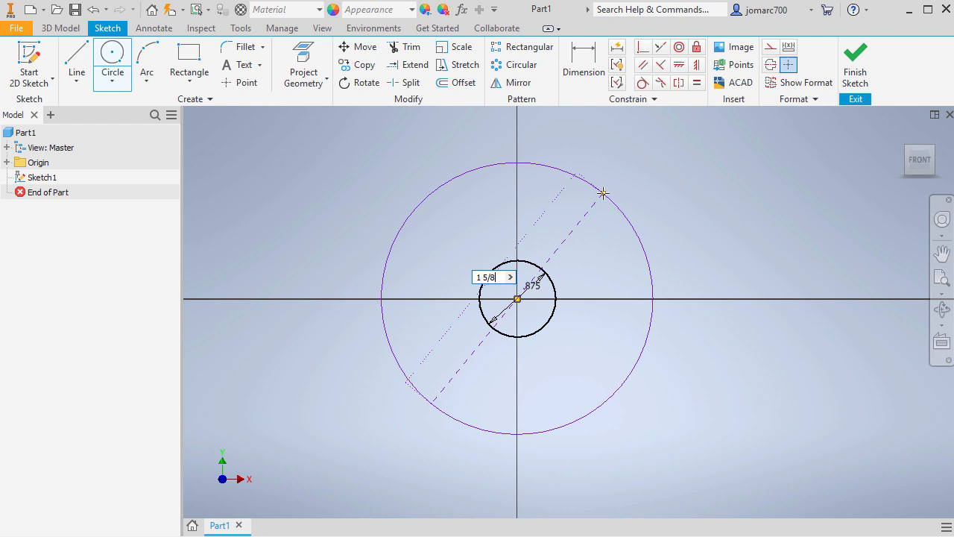
{"action": "key", "text": "Return"}
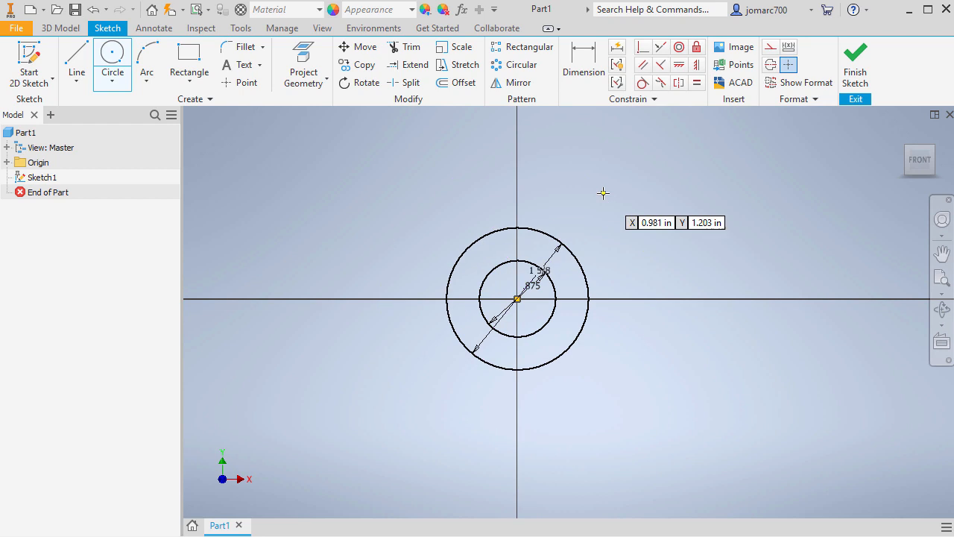
- Extrude both the ring and the inner circle profiles symmetrically about the sketch plane by 1 3/4 in
{"action": "middle_click_drag", "start_coordinate": [639, 231], "coordinate": [618, 242], "text": "shift"}
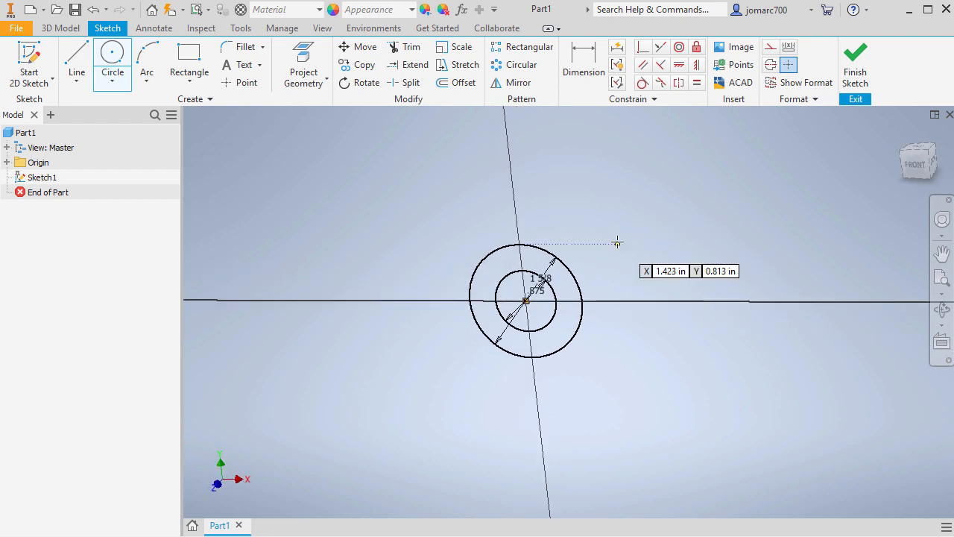
{"action": "key", "text": "e"}
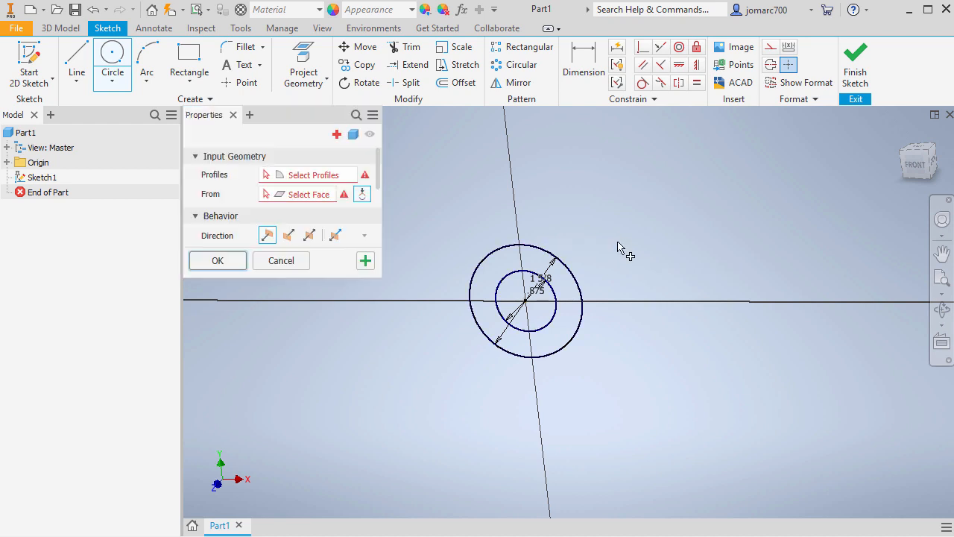
{"action": "left_click", "coordinate": [495, 265]}
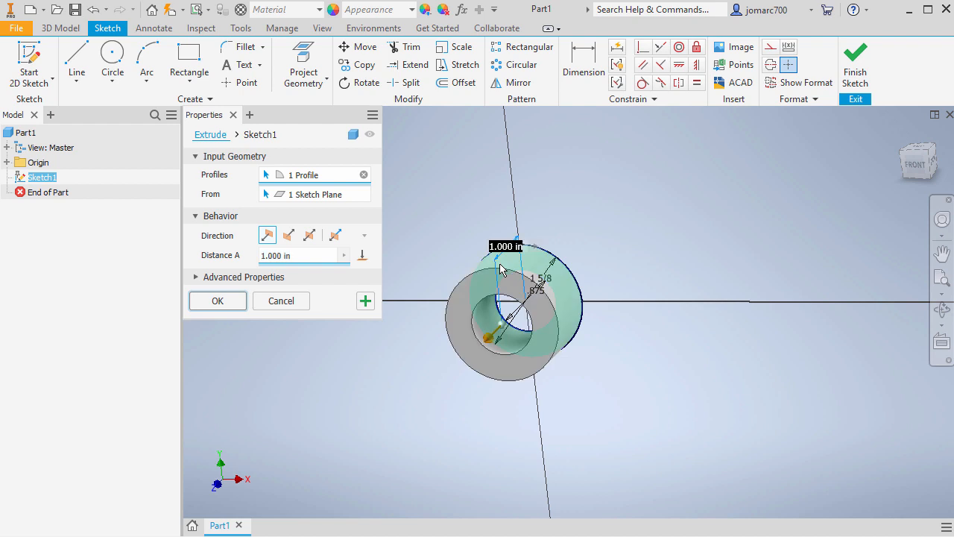
{"action": "left_click", "coordinate": [516, 318]}
{"action": "mouse_move", "coordinate": [694, 289]}
{"action": "middle_mouse_down", "text": "shift"}
{"action": "mouse_move", "coordinate": [645, 256]}
{"action": "mouse_move", "coordinate": [631, 290]}
{"action": "mouse_move", "coordinate": [677, 286]}
{"action": "middle_mouse_up", "text": "shift"}
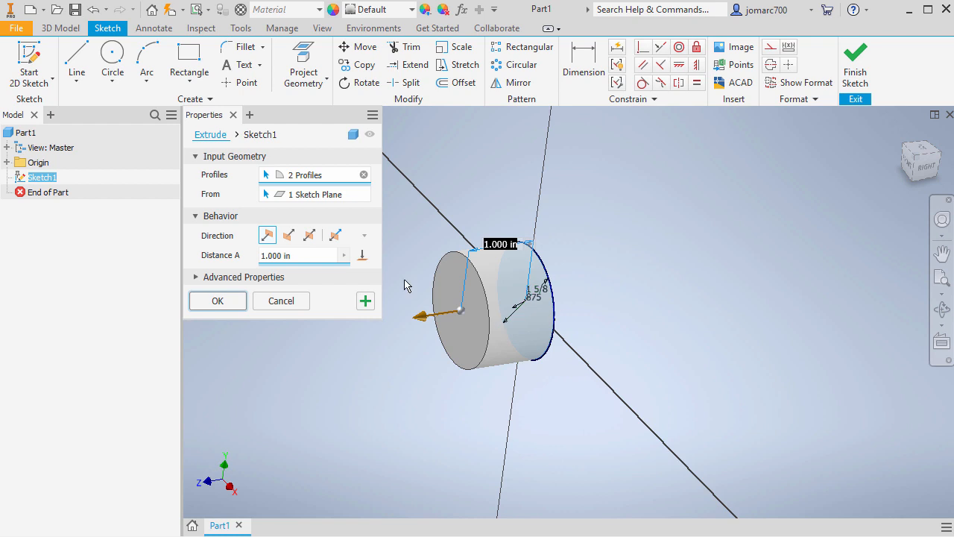
{"action": "left_click", "coordinate": [310, 238]}
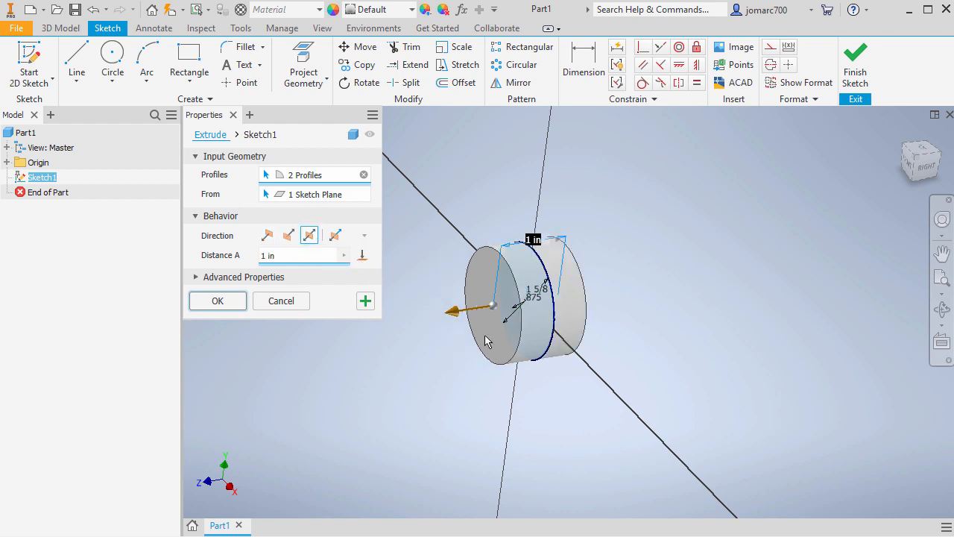
{"action": "left_click", "coordinate": [294, 255]}
{"action": "type", "text": "1"}
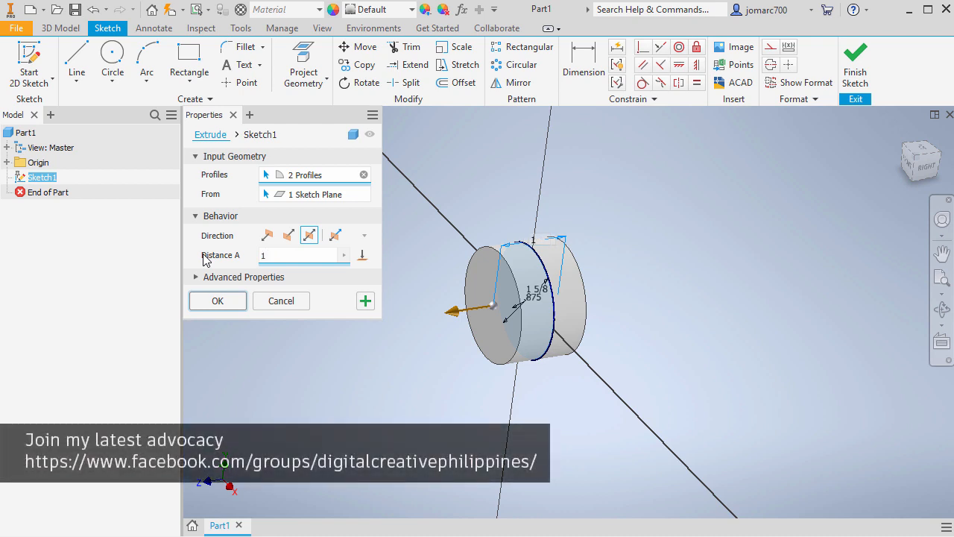
{"action": "type", "text": " 3/4"}
{"action": "key", "text": "Tab"}
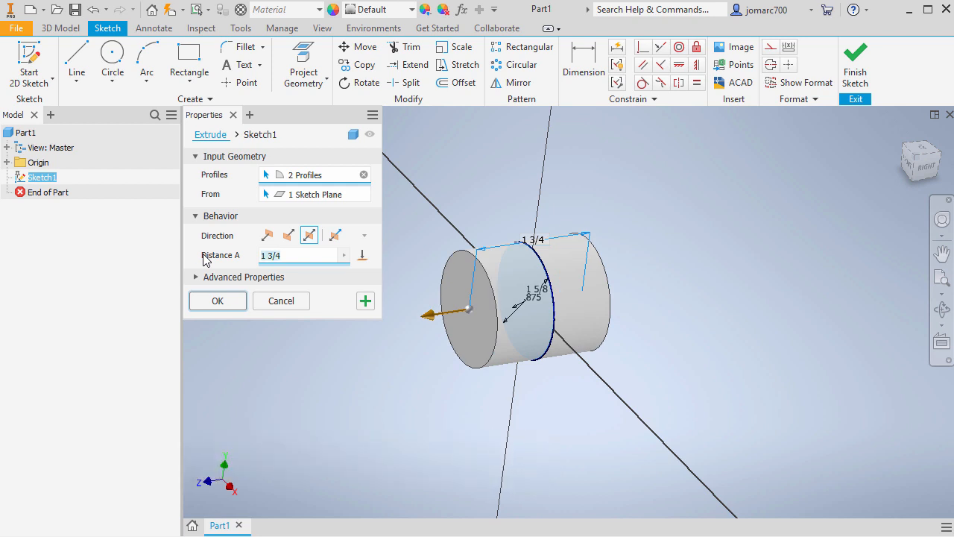
{"action": "key", "text": "Return"}
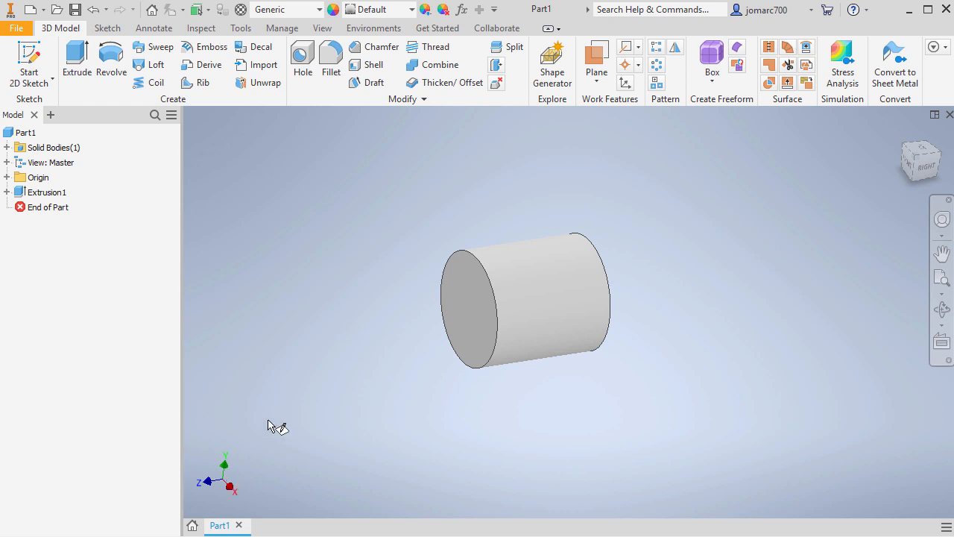
- Start a new 2D sketch on the origin's XY plane through the middle of the cylinder
{"action": "left_click", "coordinate": [7, 178]}
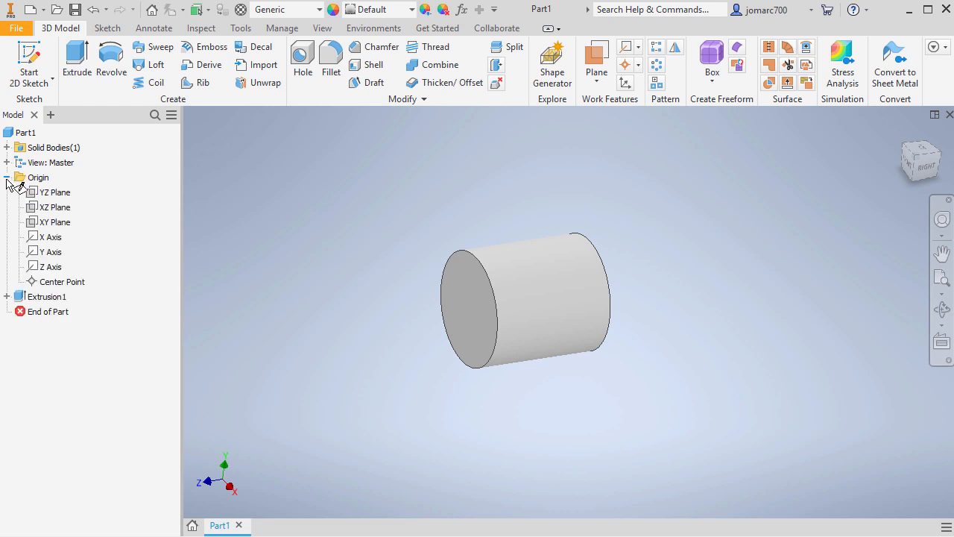
{"action": "left_click", "coordinate": [53, 222]}
{"action": "key", "text": "Page_Up"}
{"action": "key", "text": "s"}
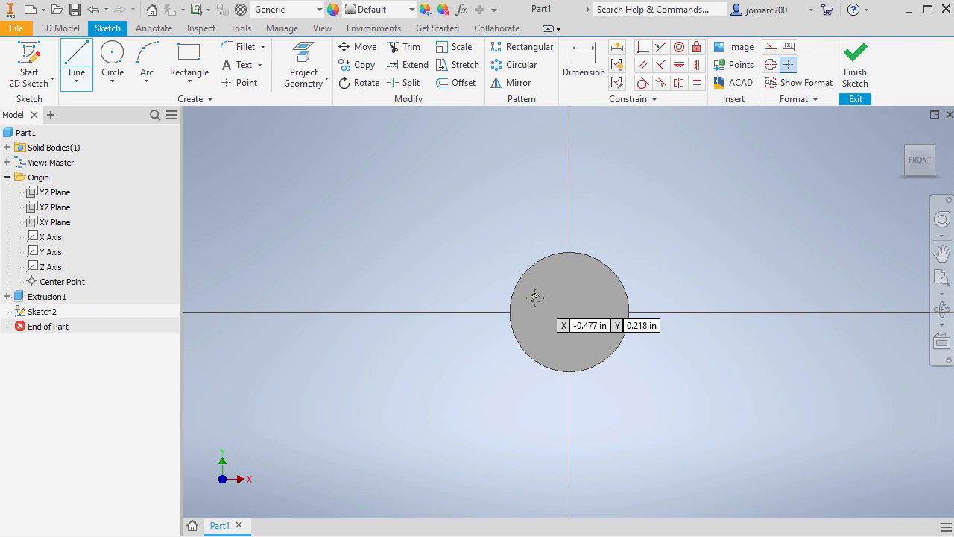
{"action": "middle_click_drag", "start_coordinate": [534, 296], "coordinate": [412, 236]}
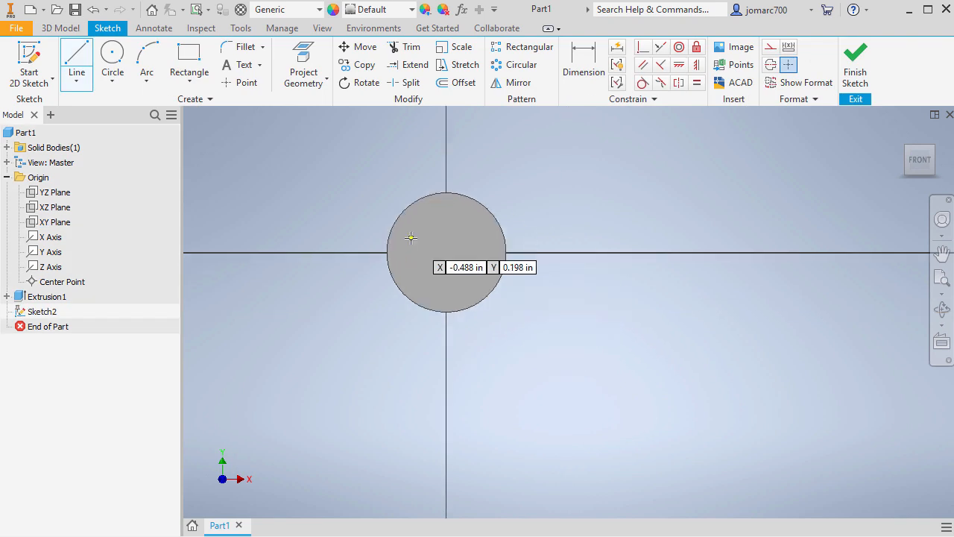
- Draw a rectangle about 3.76 by 2.27 in, extending right and down from the cylinder's centre point
{"action": "left_click", "coordinate": [77, 63]}
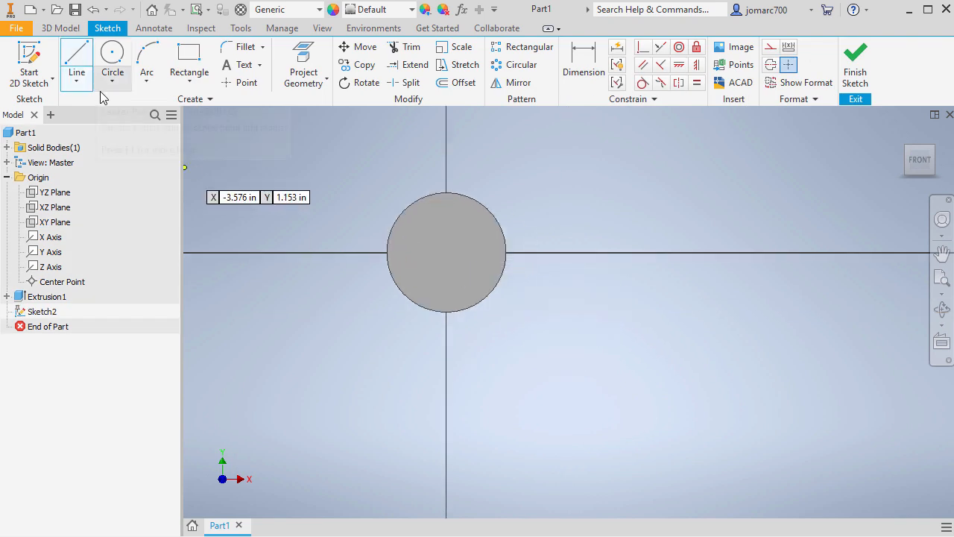
{"action": "left_click", "coordinate": [191, 67]}
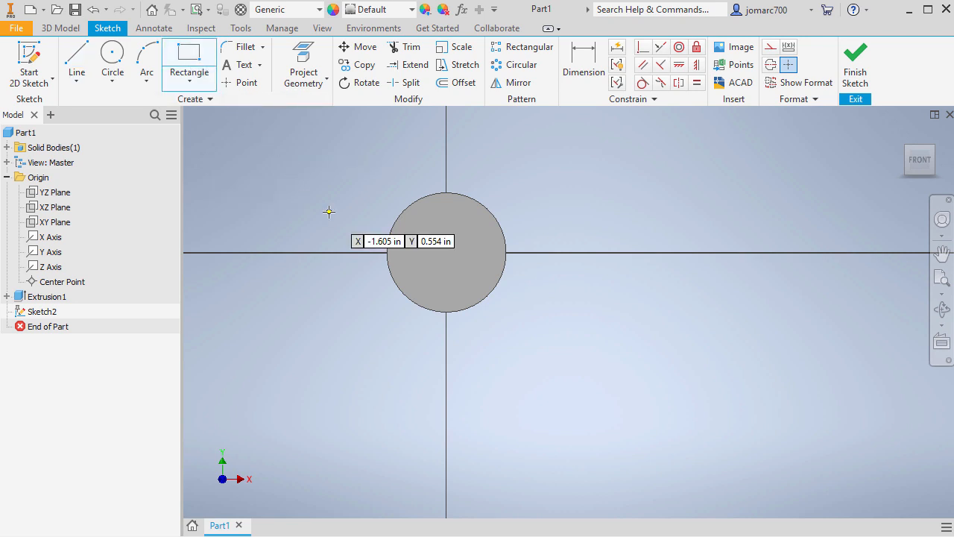
{"action": "left_click", "coordinate": [446, 253]}
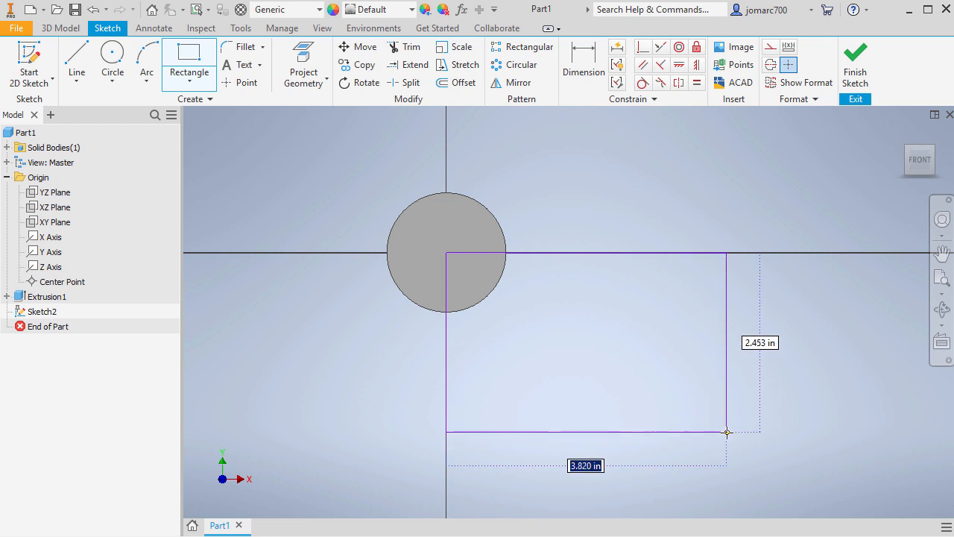
{"action": "left_click", "coordinate": [722, 418]}
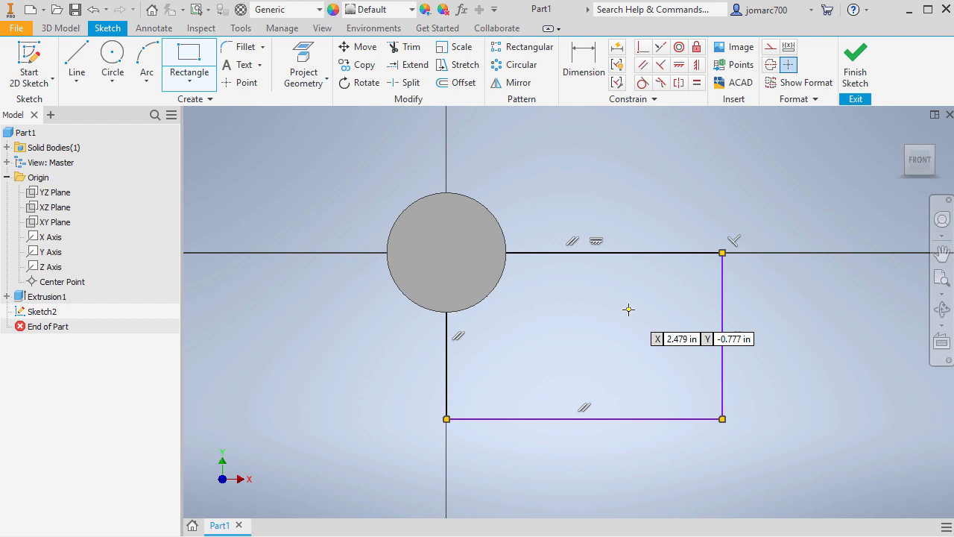
- Dimension the rectangle's height between its horizontal edges as 1 1/2 in
{"action": "key", "text": "d"}
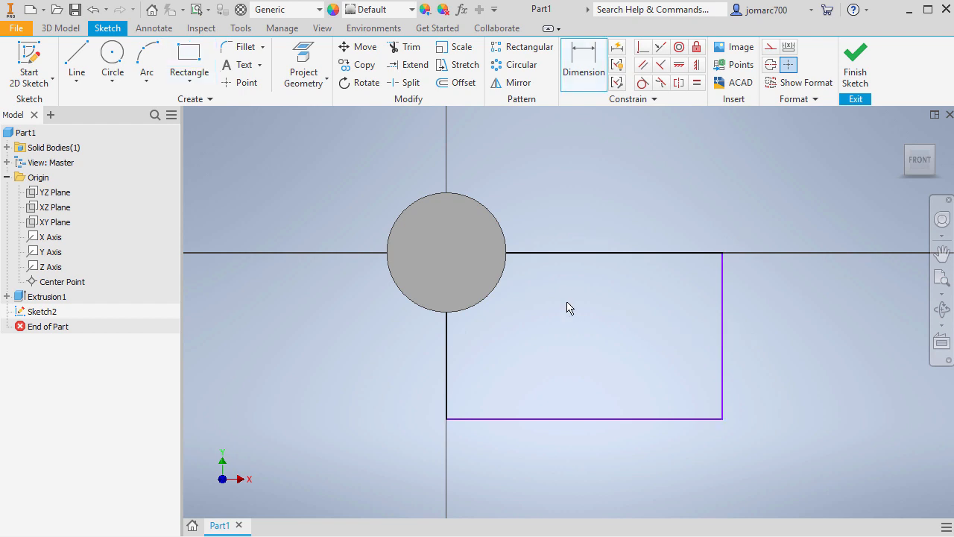
{"action": "left_click", "coordinate": [556, 253]}
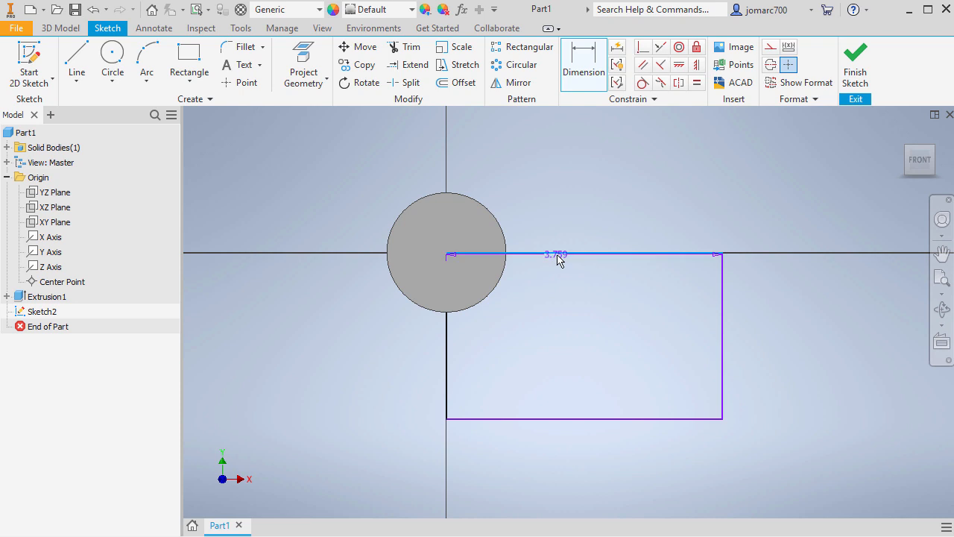
{"action": "left_click", "coordinate": [559, 419]}
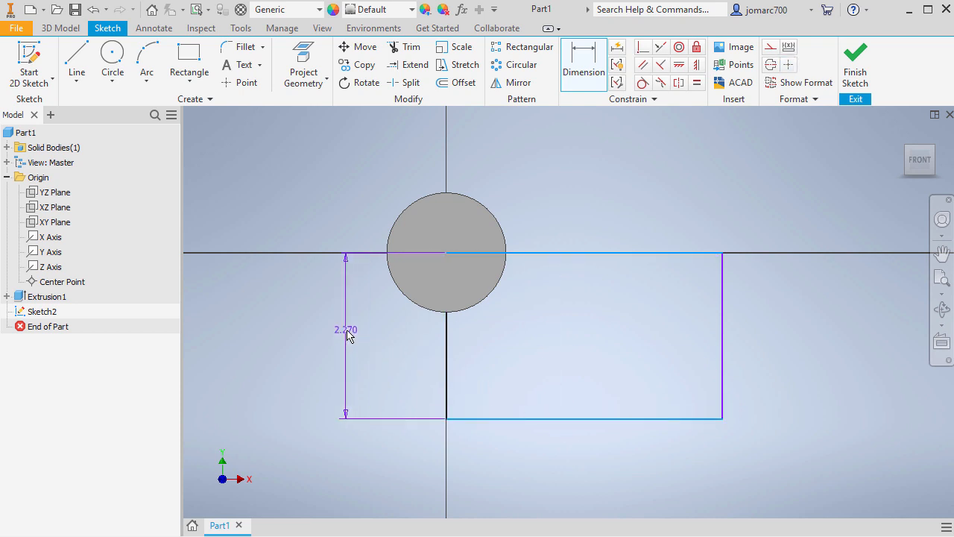
{"action": "left_click", "coordinate": [343, 335]}
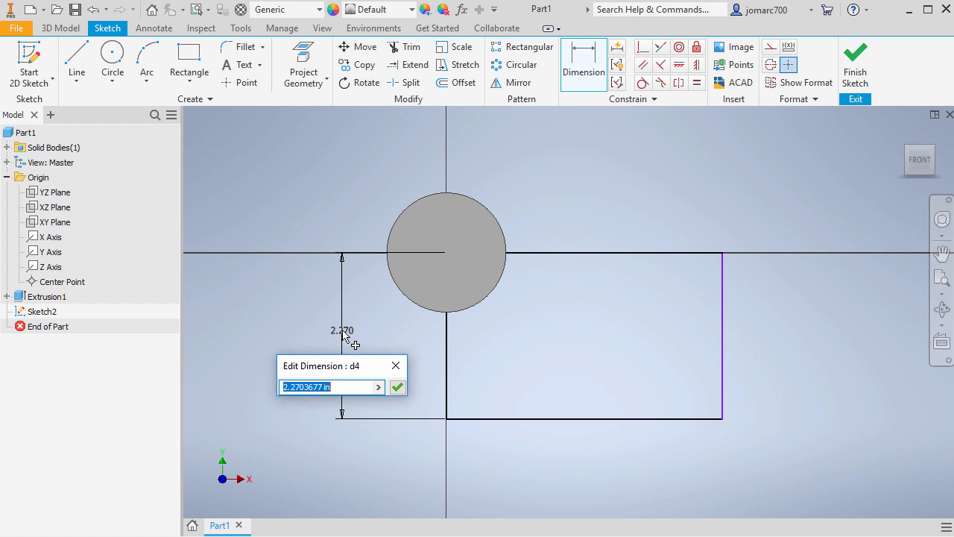
{"action": "type", "text": "1 1/2"}
{"action": "key", "text": "Return"}
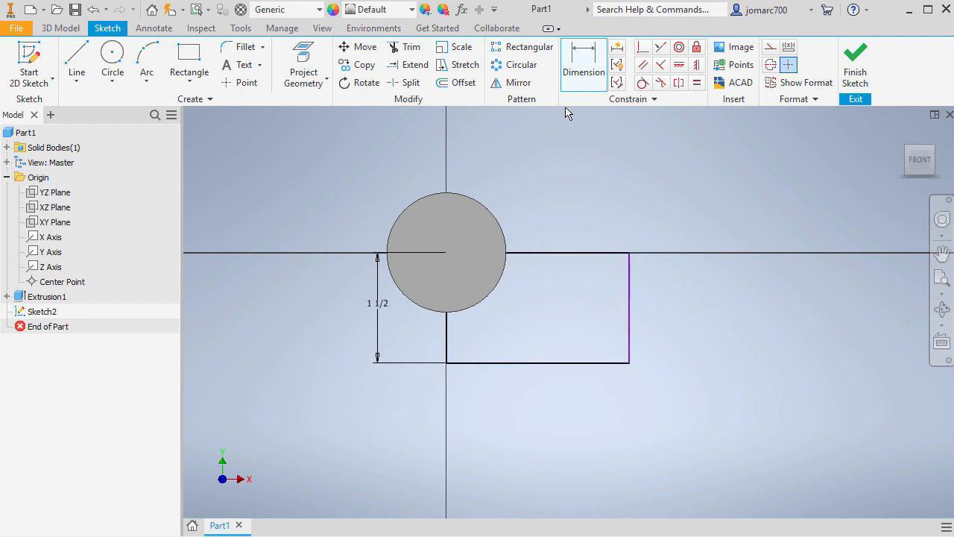
- Dimension the rectangle's width between its vertical edges as 2 in
{"action": "left_click", "coordinate": [448, 337]}
{"action": "left_click", "coordinate": [628, 336]}
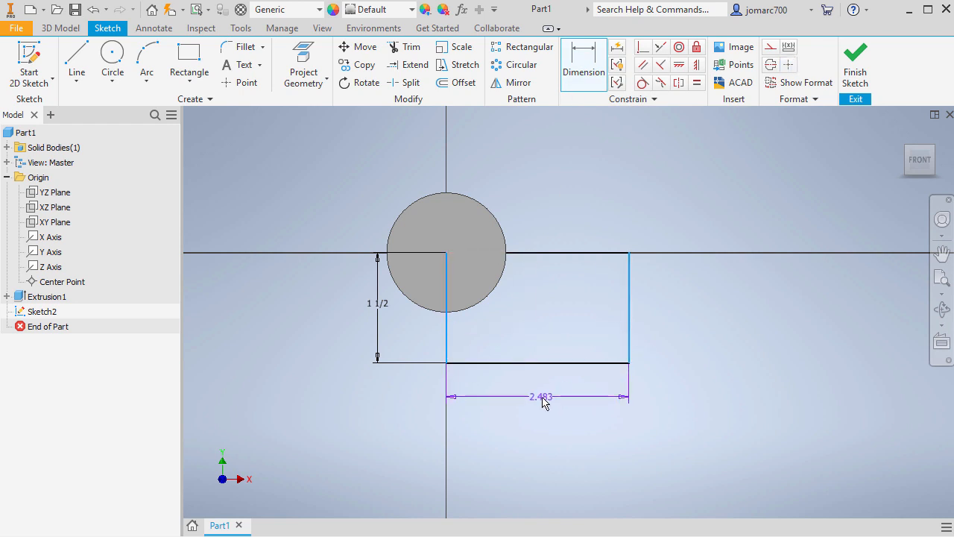
{"action": "left_click", "coordinate": [542, 405]}
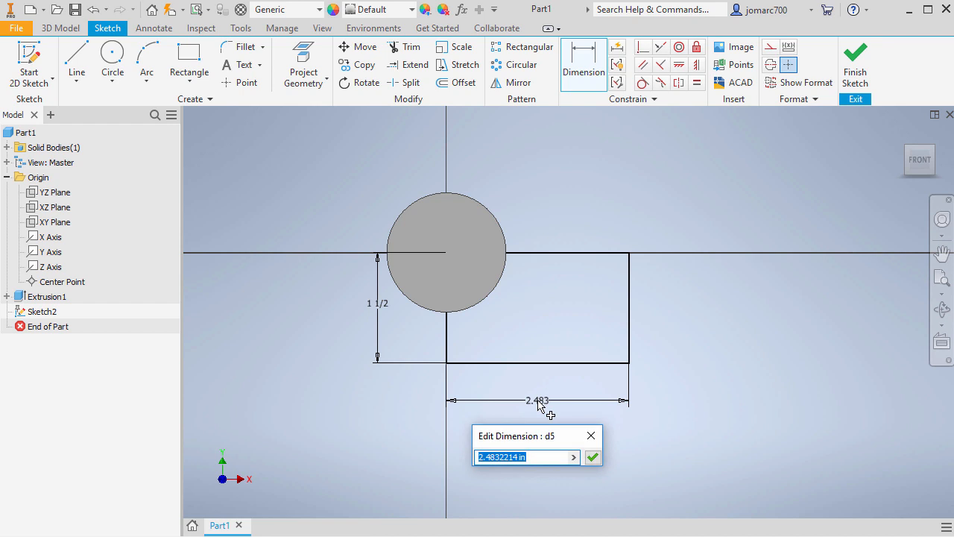
{"action": "type", "text": "2"}
{"action": "key", "text": "Return"}
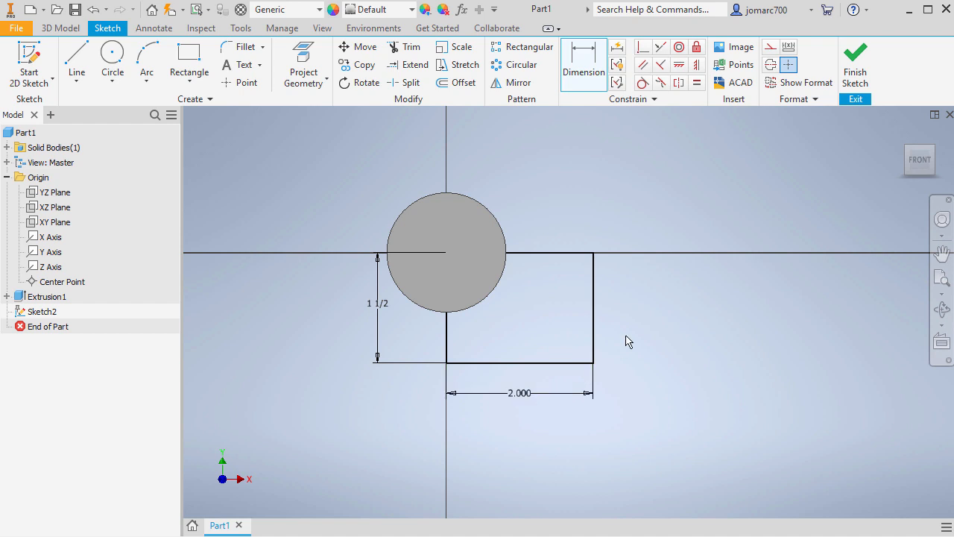
- Finish the sketch and extrude the rectangle symmetrically by 3/8+3/8+5/8 in, joined to the cylinder
{"action": "left_click", "coordinate": [855, 67]}
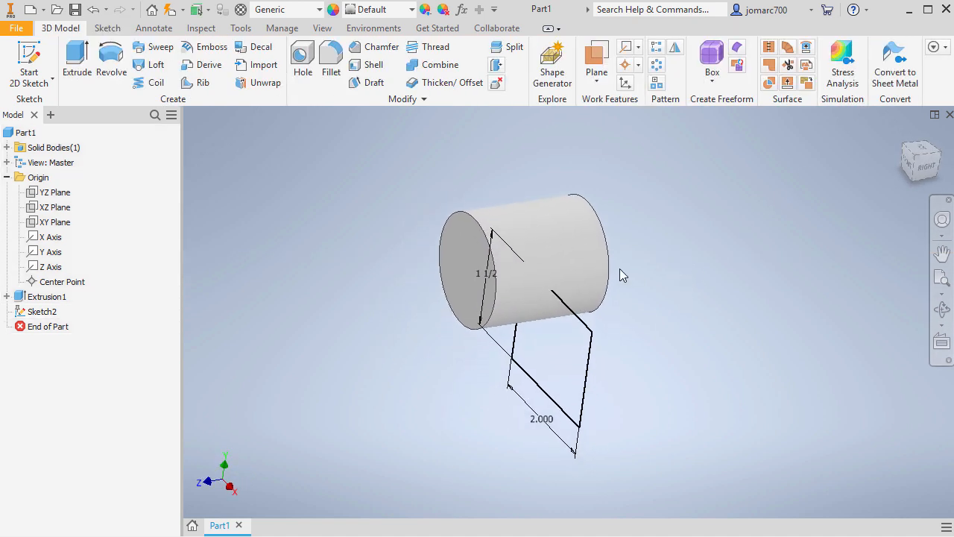
{"action": "left_click", "coordinate": [77, 63]}
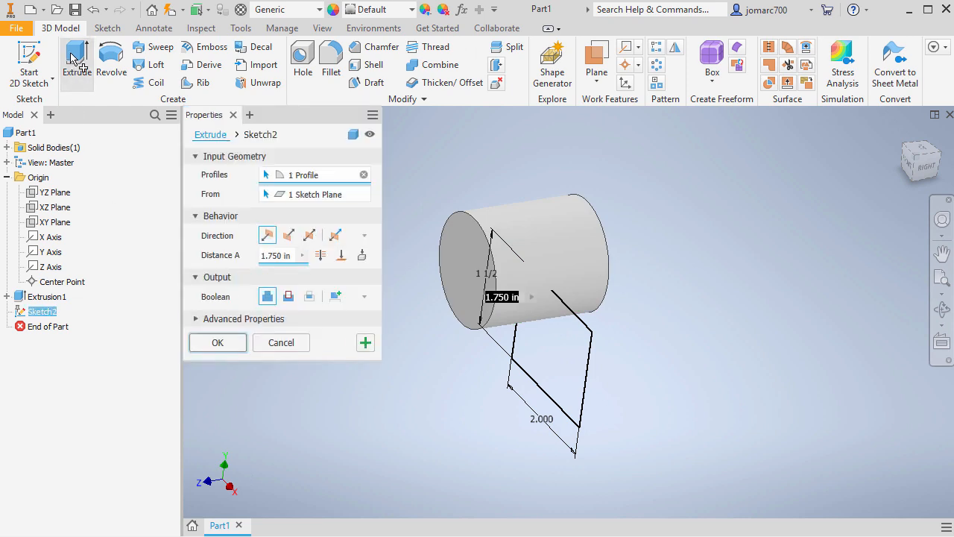
{"action": "mouse_move", "coordinate": [613, 349]}
{"action": "middle_mouse_down", "text": "shift"}
{"action": "mouse_move", "coordinate": [633, 306]}
{"action": "mouse_move", "coordinate": [632, 352]}
{"action": "middle_mouse_up", "text": "shift"}
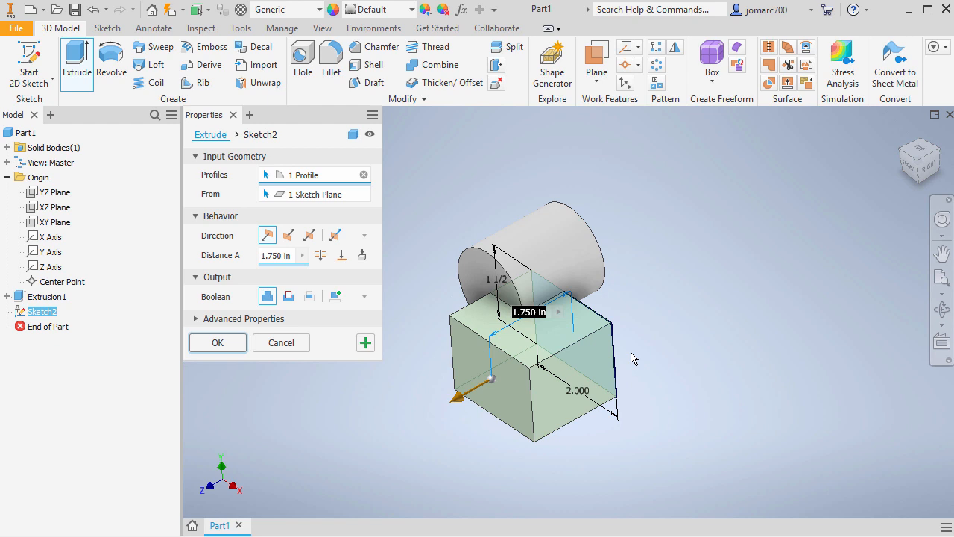
{"action": "left_click", "coordinate": [310, 236]}
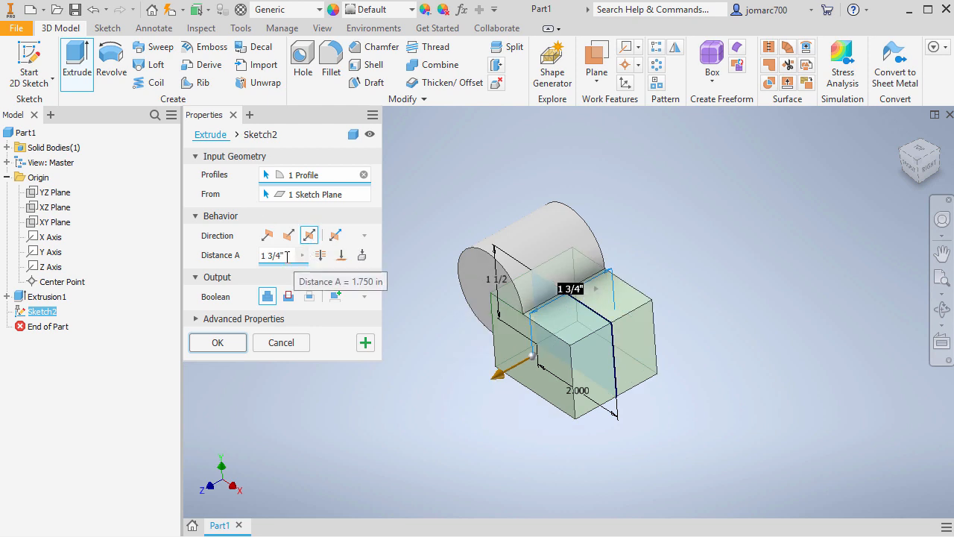
{"action": "left_click_drag", "start_coordinate": [287, 257], "coordinate": [229, 259]}
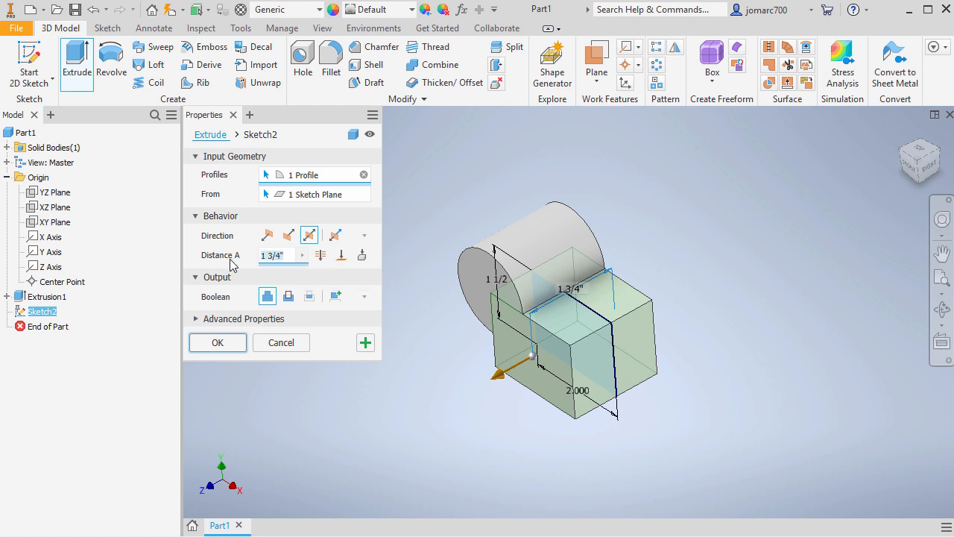
{"action": "type", "text": "3/8"}
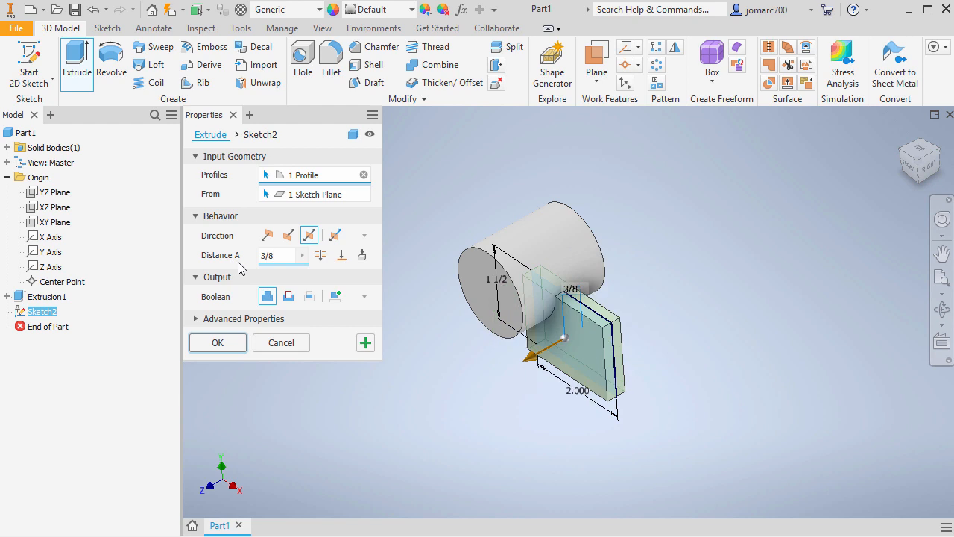
{"action": "type", "text": "+3/"}
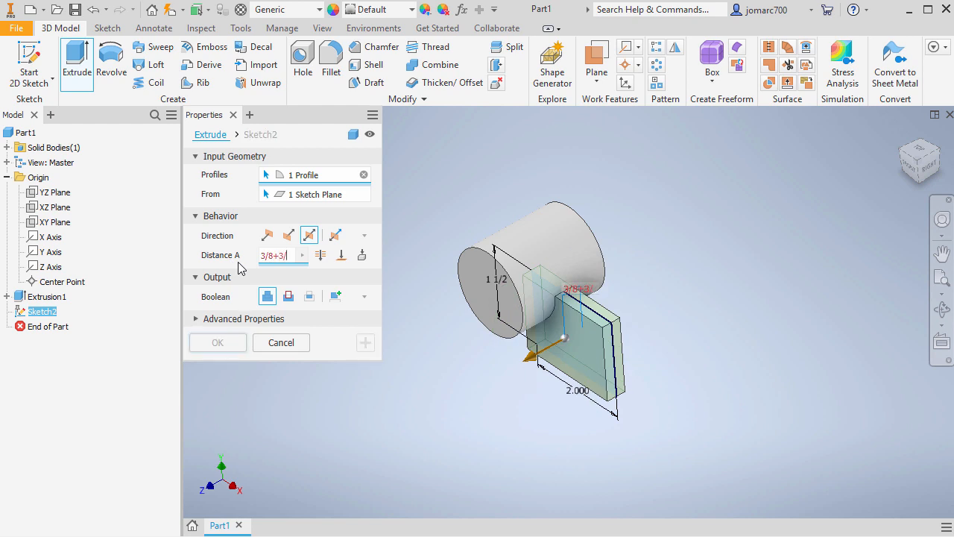
{"action": "type", "text": "8+5/8"}
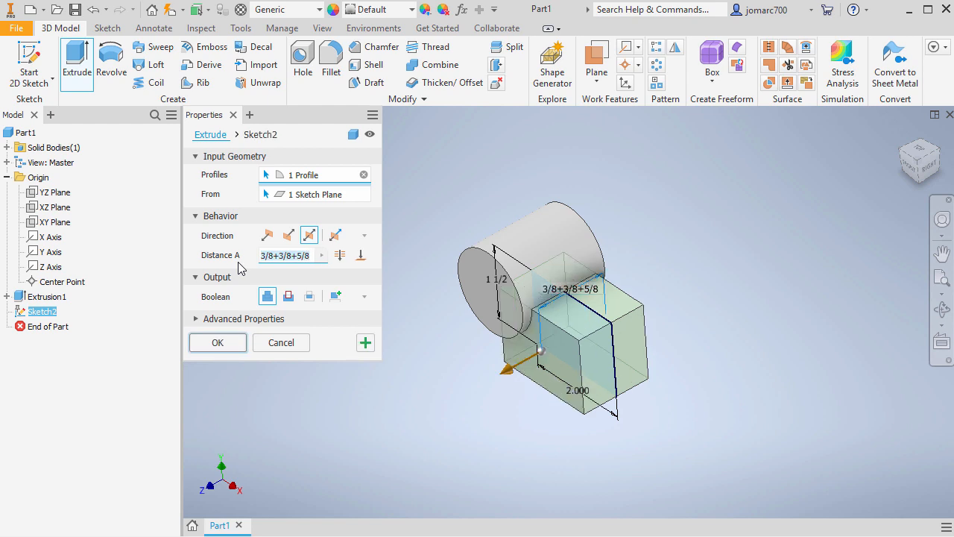
{"action": "key", "text": "Return"}
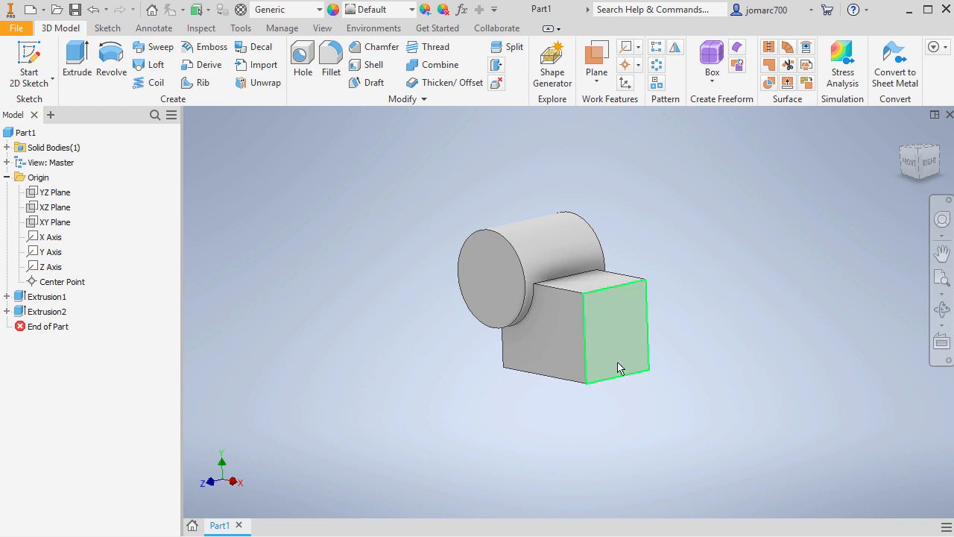
- Start a new 2D sketch on the block's end face directly beneath the cylinder
{"action": "middle_click_drag", "start_coordinate": [614, 368], "coordinate": [592, 366], "text": "shift"}
{"action": "left_click", "coordinate": [552, 349]}
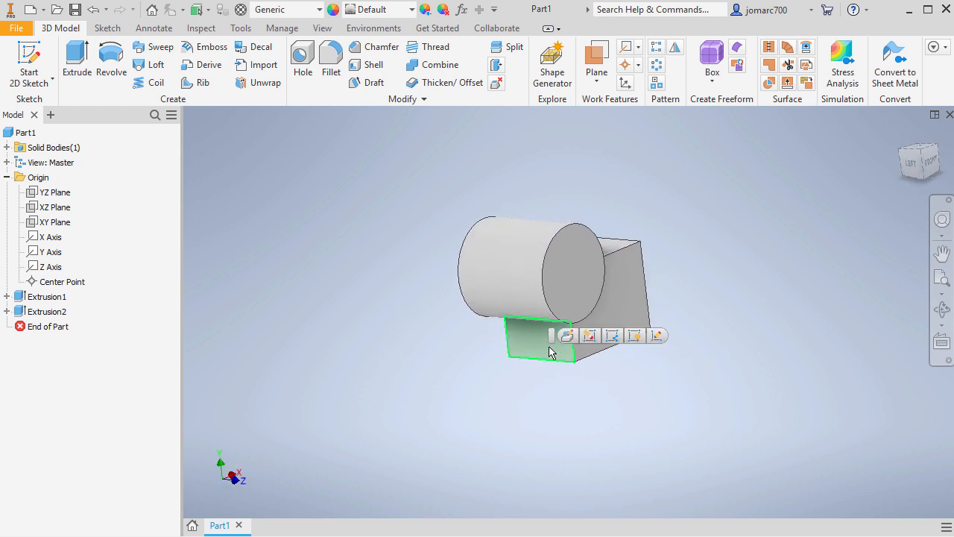
{"action": "left_click", "coordinate": [656, 337]}
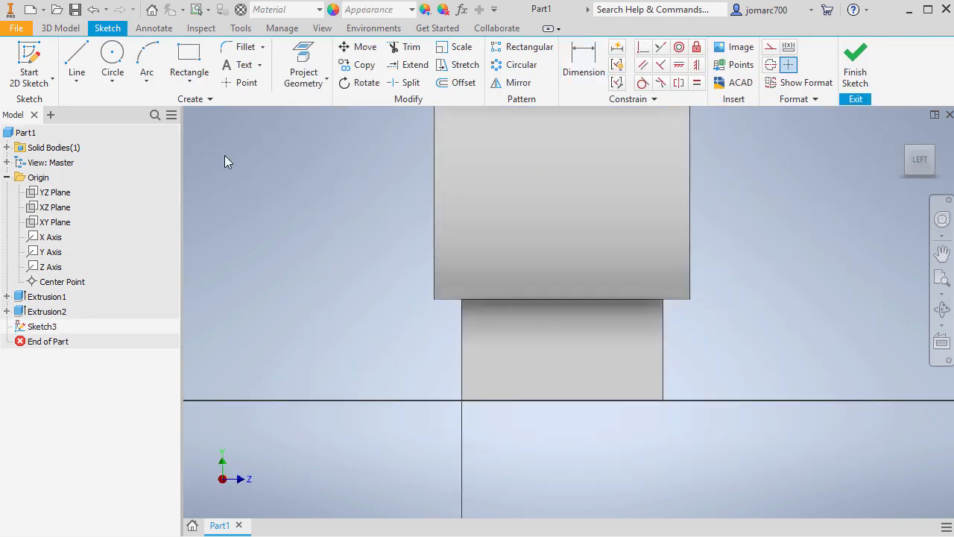
- Draw a two-point center rectangle about 0.70 in wide in the middle of the face, with its lower edge on the block's bottom edge
{"action": "left_click", "coordinate": [192, 82]}
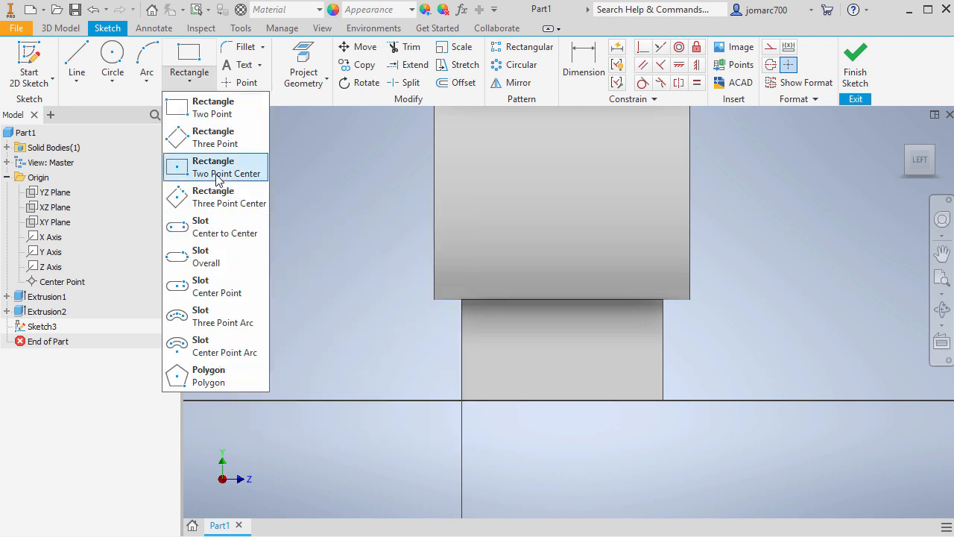
{"action": "left_click", "coordinate": [211, 173]}
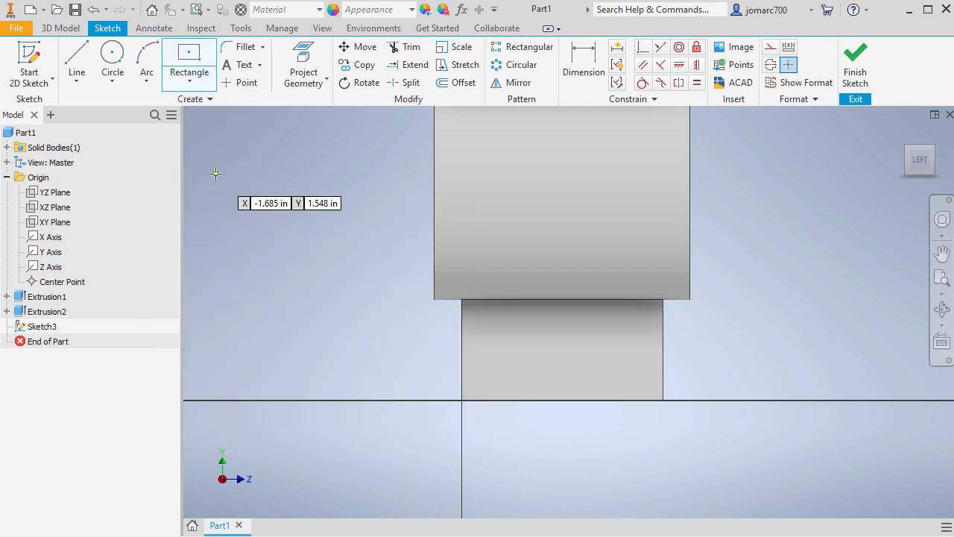
{"action": "left_click", "coordinate": [562, 362]}
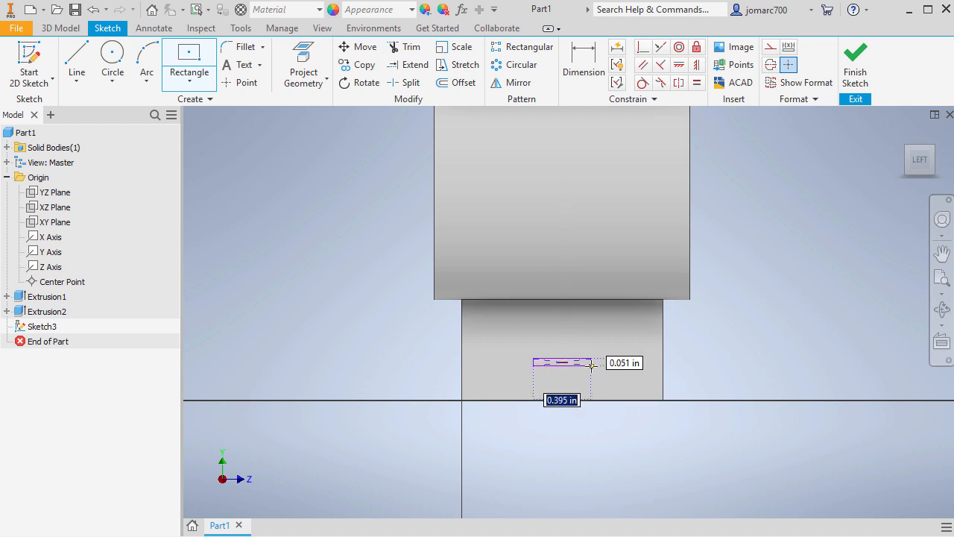
{"action": "left_click", "coordinate": [613, 400]}
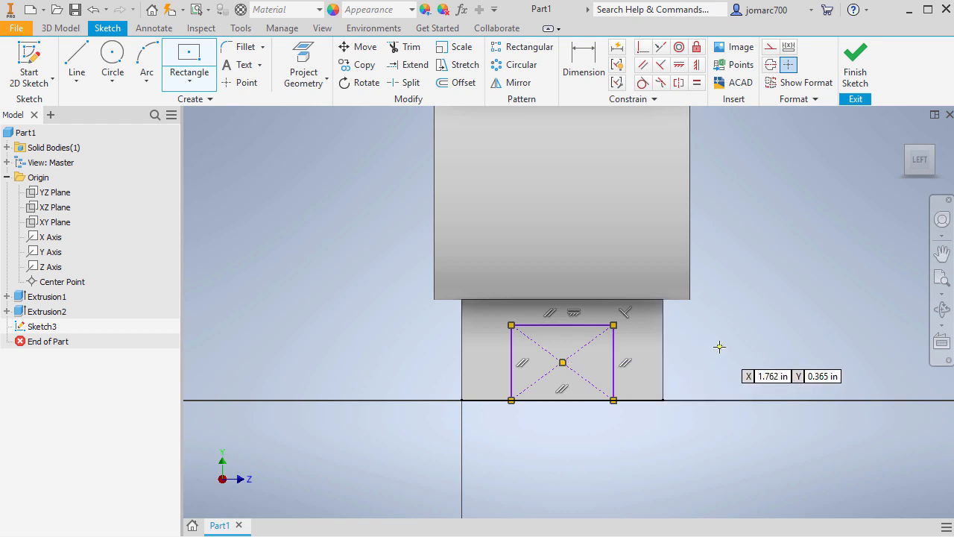
{"action": "key", "text": "Escape"}
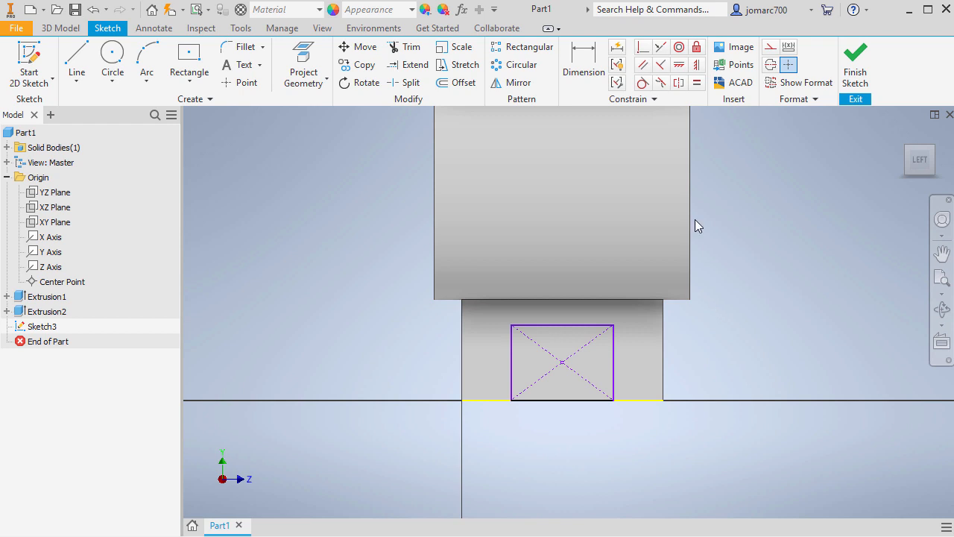
- Align the rectangle's centre with the origin's Center Point using a vertical constraint
{"action": "left_click", "coordinate": [697, 66]}
{"action": "left_click", "coordinate": [51, 284]}
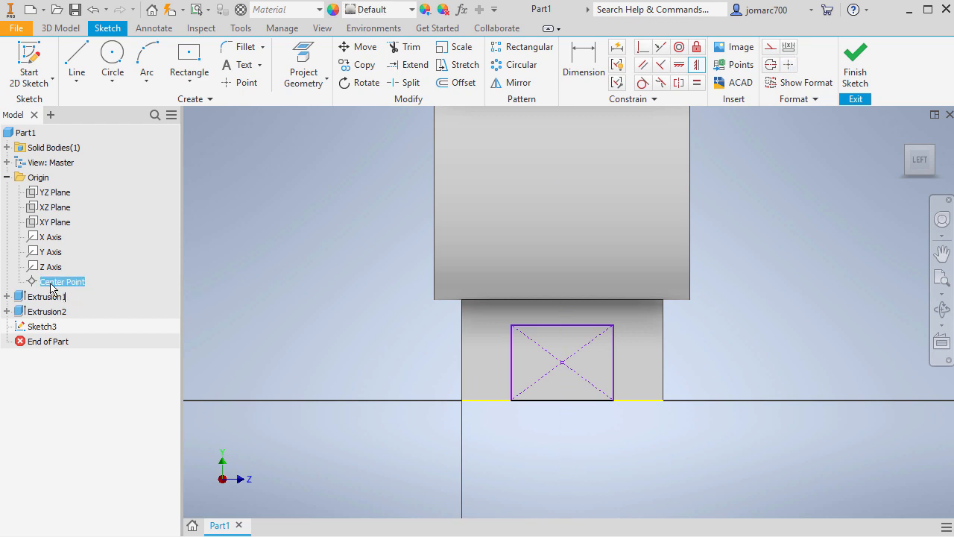
{"action": "left_click", "coordinate": [563, 363]}
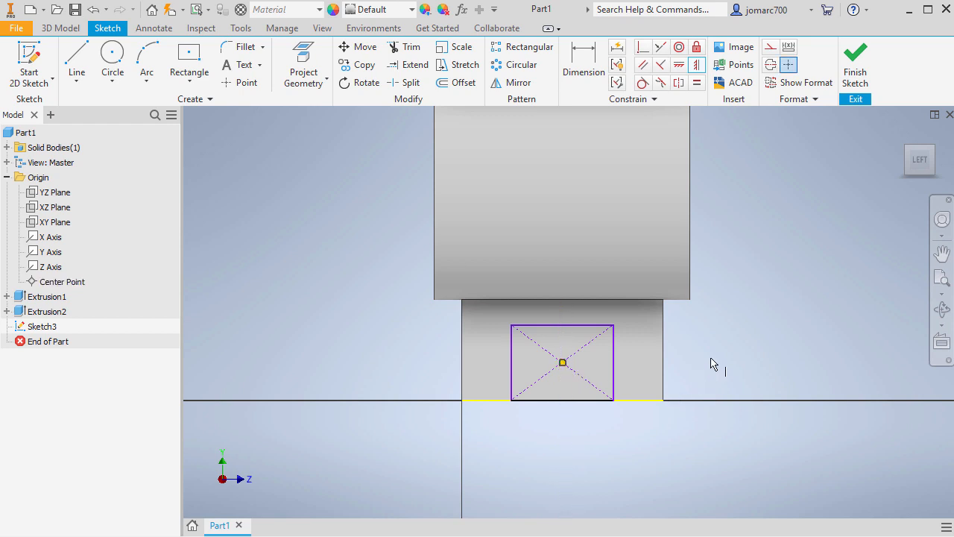
{"action": "key", "text": "Escape"}
- Dimension the rectangle's width between its vertical edges as 5/8 in
{"action": "key", "text": "d"}
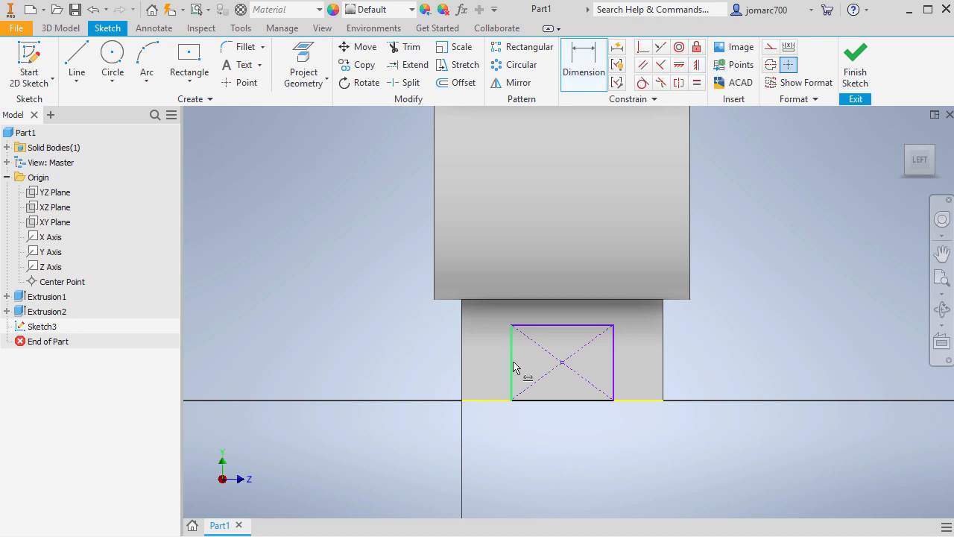
{"action": "left_click", "coordinate": [613, 363]}
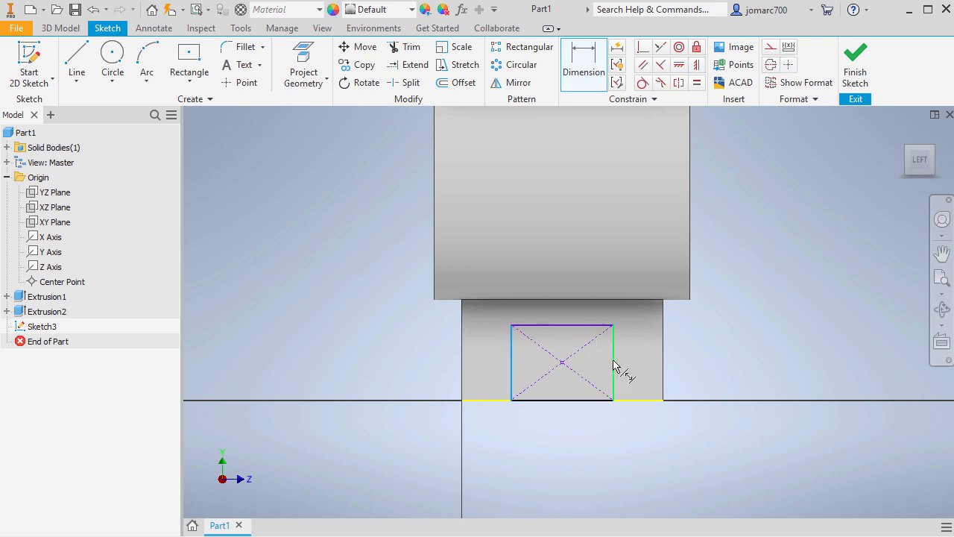
{"action": "left_click", "coordinate": [563, 442]}
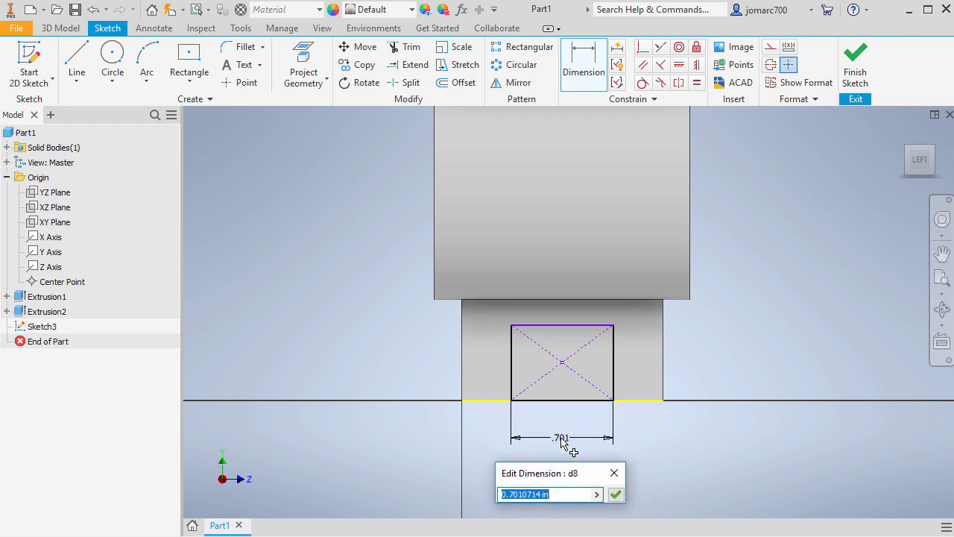
{"action": "type", "text": "5/8"}
{"action": "key", "text": "Return"}
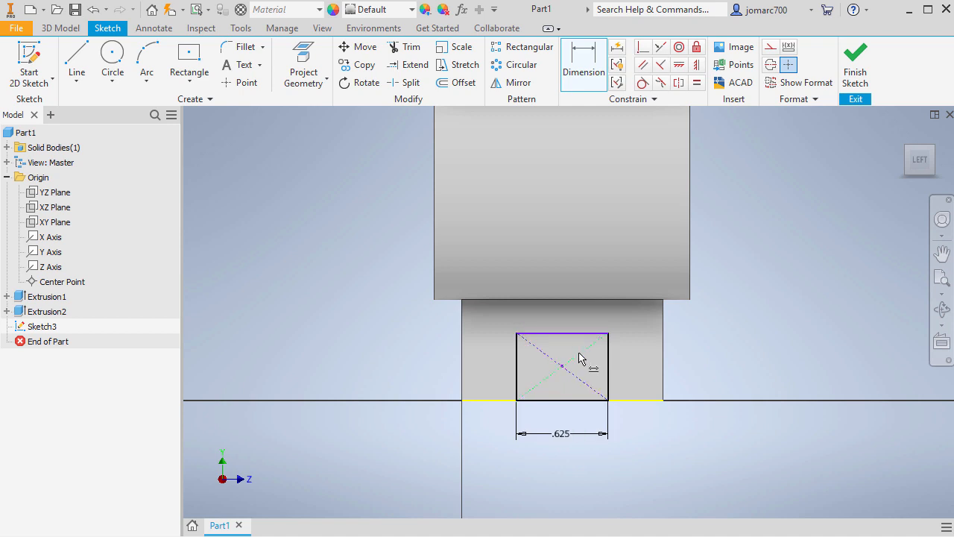
{"action": "key", "text": "Escape"}
- Lower the rectangle's top edge and dimension its height above the block's bottom edge as 1/4 in
{"action": "left_click_drag", "start_coordinate": [573, 333], "coordinate": [566, 357]}
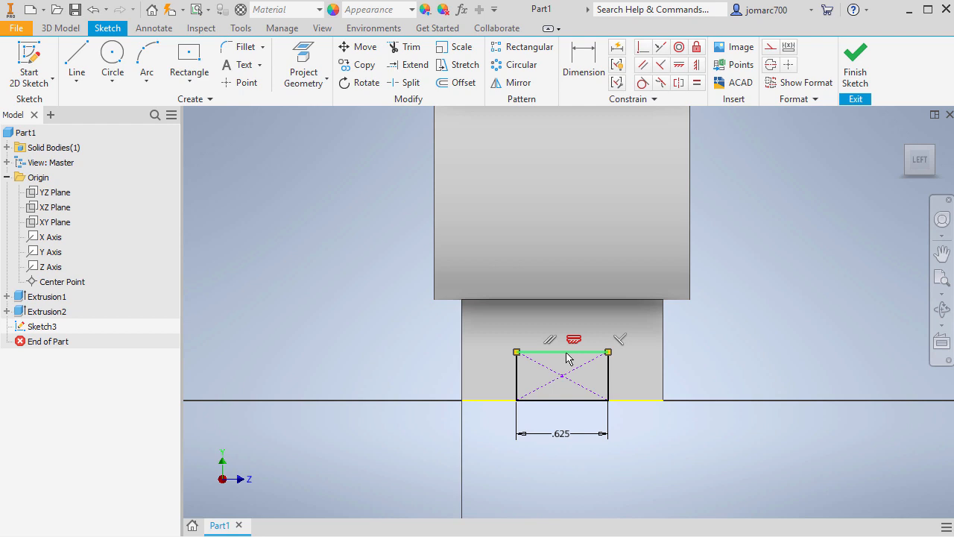
{"action": "key", "text": "d"}
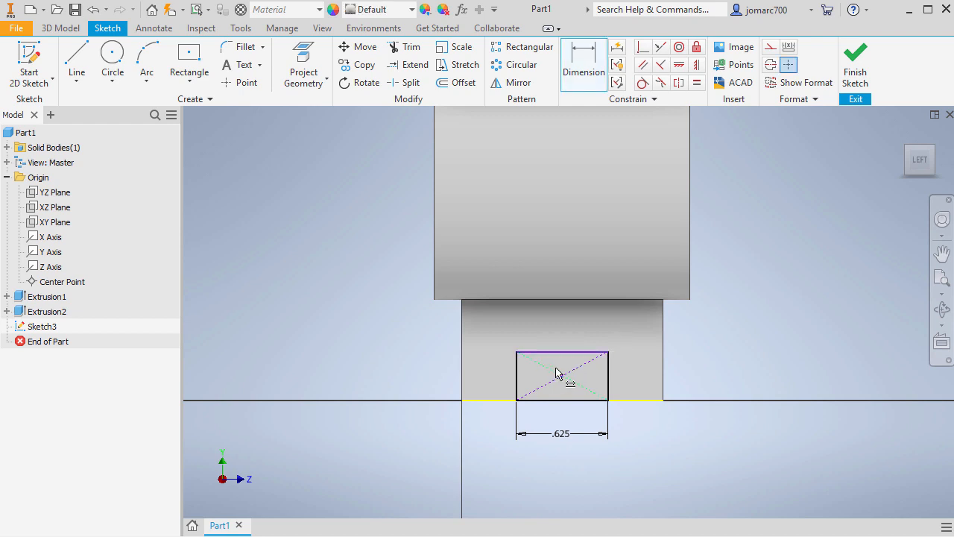
{"action": "left_click", "coordinate": [575, 357]}
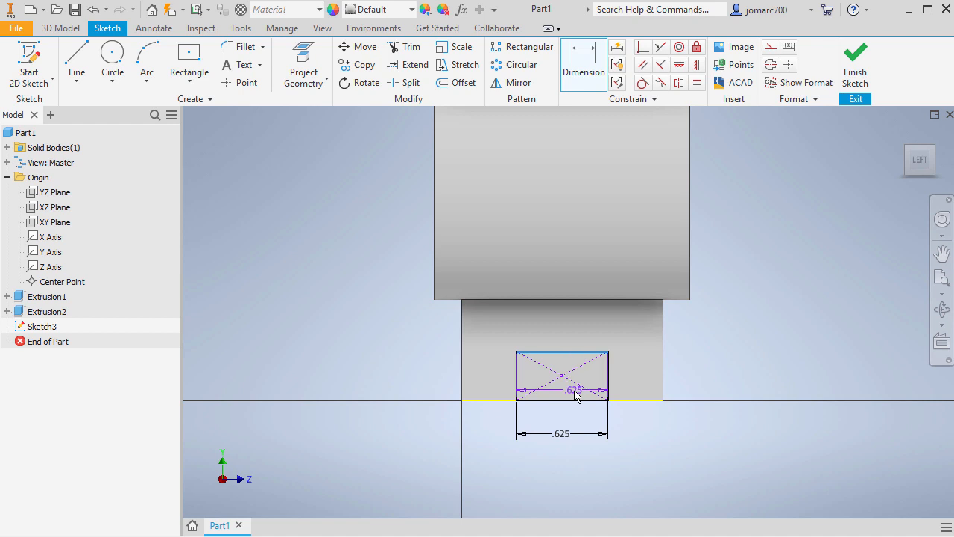
{"action": "left_click", "coordinate": [627, 401]}
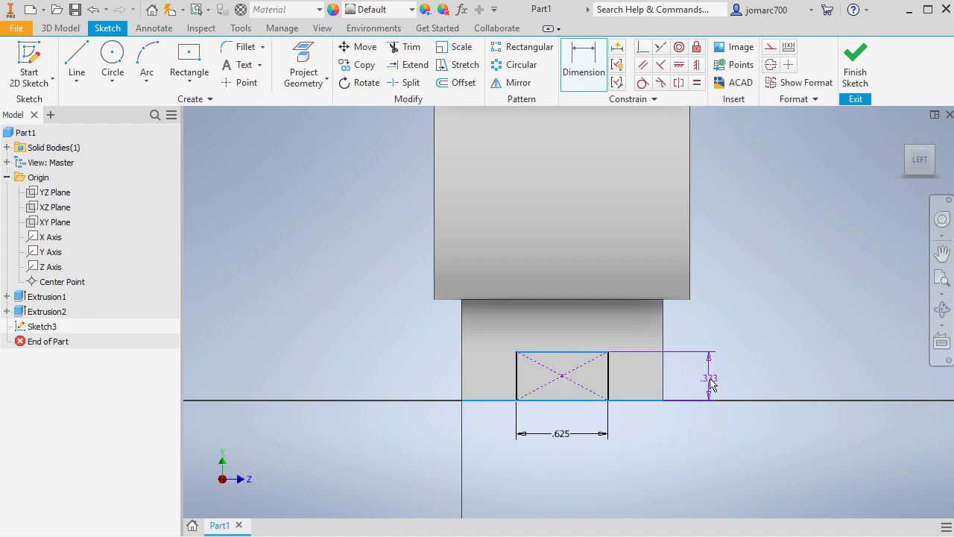
{"action": "left_click", "coordinate": [711, 381]}
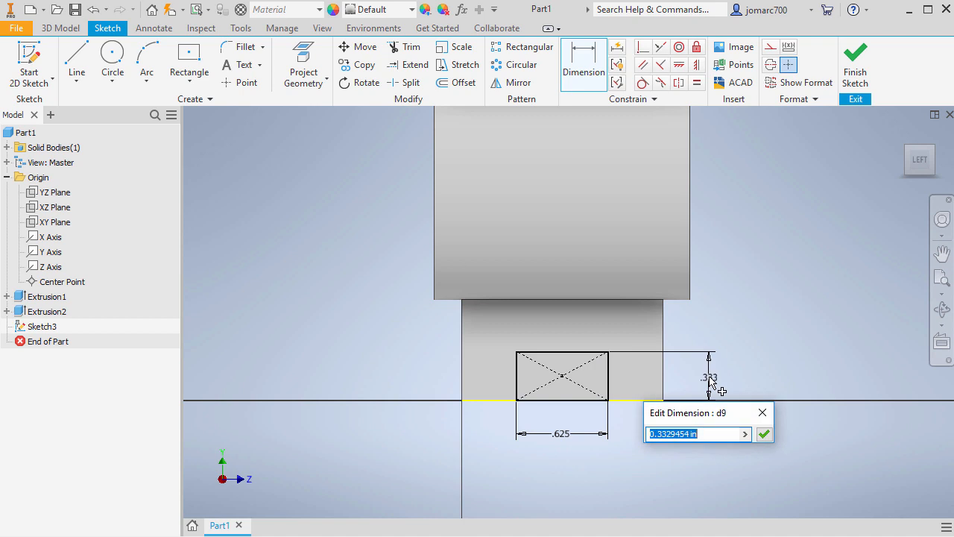
{"action": "type", "text": "1/4"}
{"action": "key", "text": "Return"}
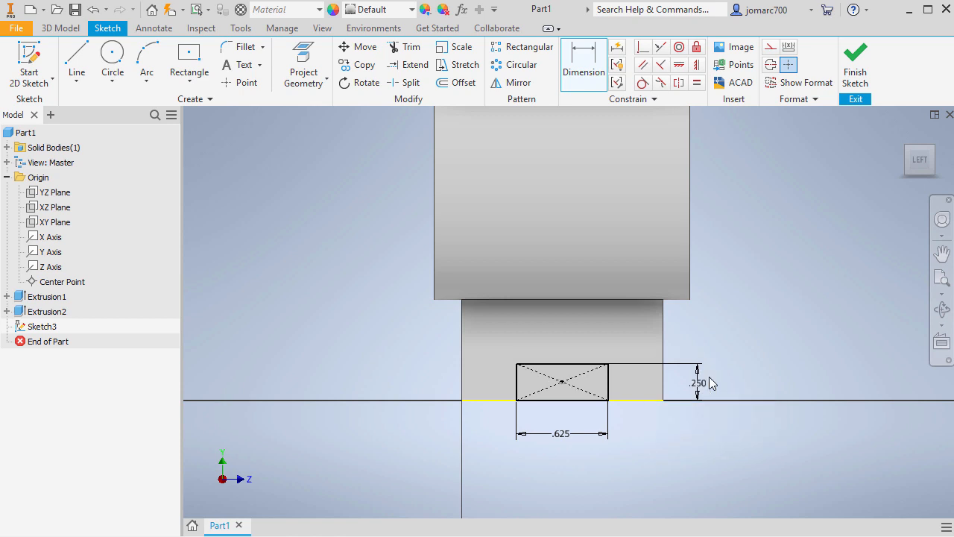
- Extrude the small rectangle as a cut in the flipped direction Through All along the block's underside, and return to the home view
{"action": "key", "text": "e"}
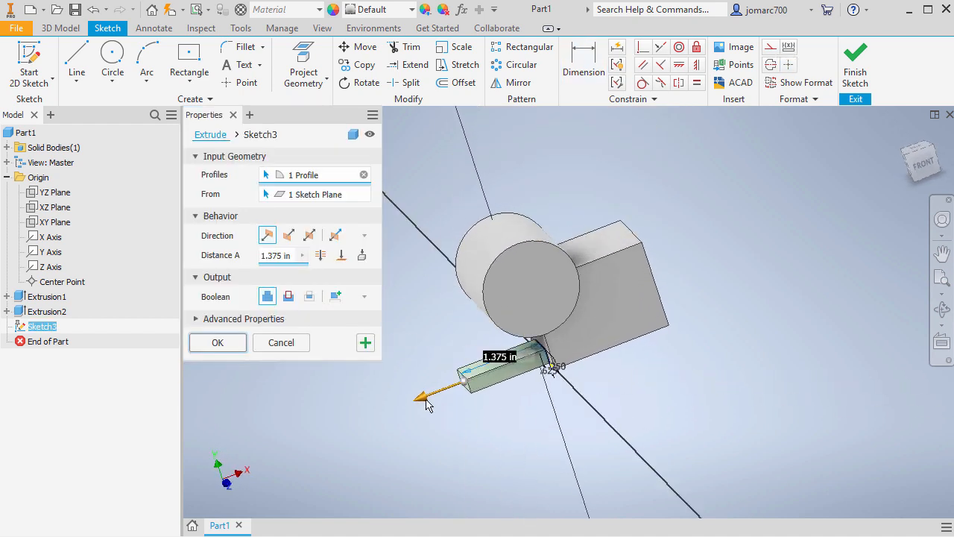
{"action": "left_click", "coordinate": [485, 410]}
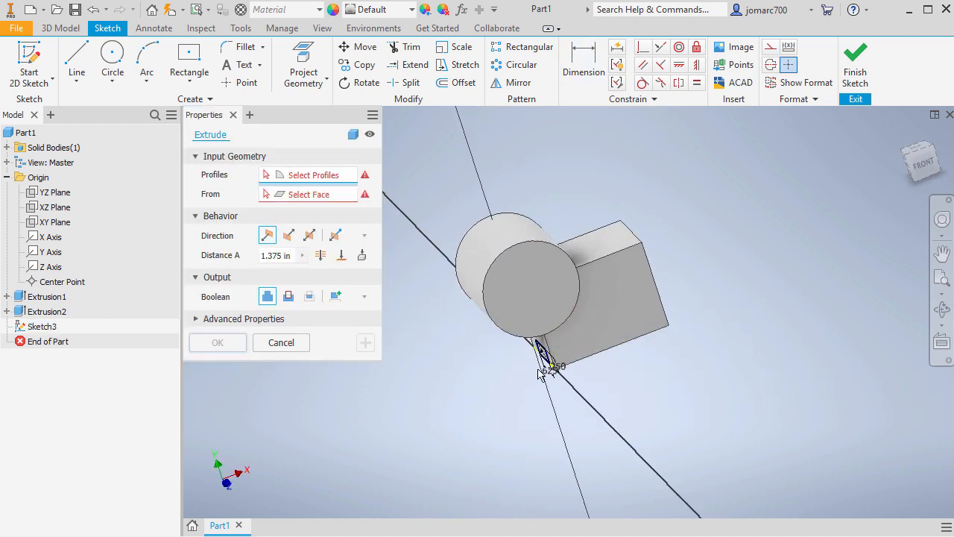
{"action": "scroll", "coordinate": [539, 354], "scroll_direction": "up", "scroll_amount": 5}
{"action": "mouse_move", "coordinate": [545, 348]}
{"action": "middle_mouse_down", "text": "shift"}
{"action": "mouse_move", "coordinate": [569, 342]}
{"action": "mouse_move", "coordinate": [462, 385]}
{"action": "middle_mouse_up", "text": "shift"}
{"action": "left_click", "coordinate": [569, 340]}
{"action": "scroll", "coordinate": [568, 340], "scroll_direction": "down", "scroll_amount": 5}
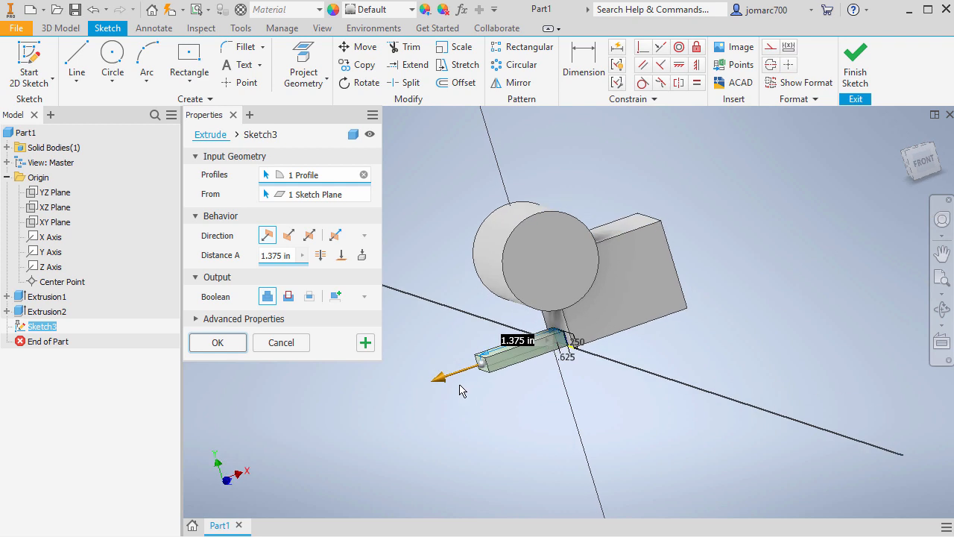
{"action": "left_click_drag", "start_coordinate": [440, 380], "coordinate": [749, 296]}
{"action": "middle_click_drag", "start_coordinate": [727, 339], "coordinate": [645, 363], "text": "shift"}
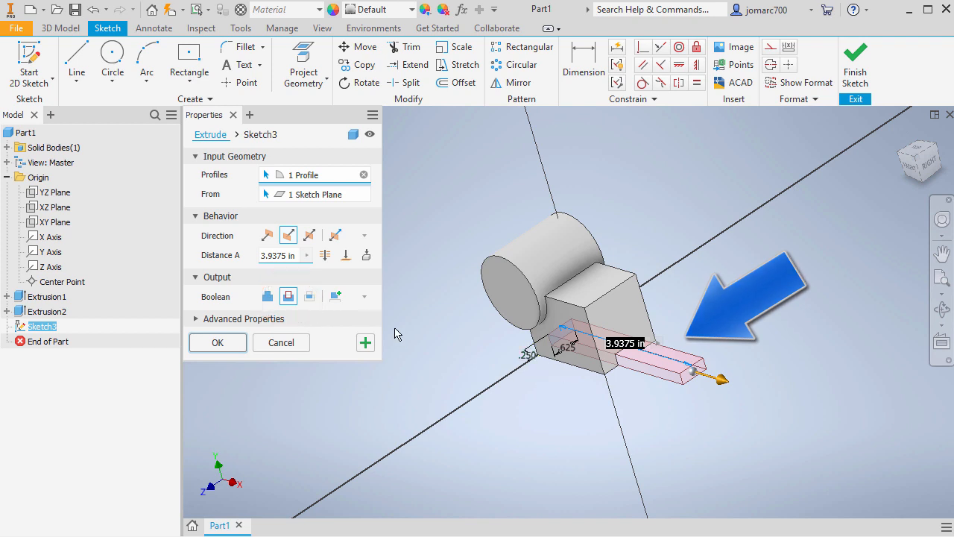
{"action": "left_click", "coordinate": [326, 256]}
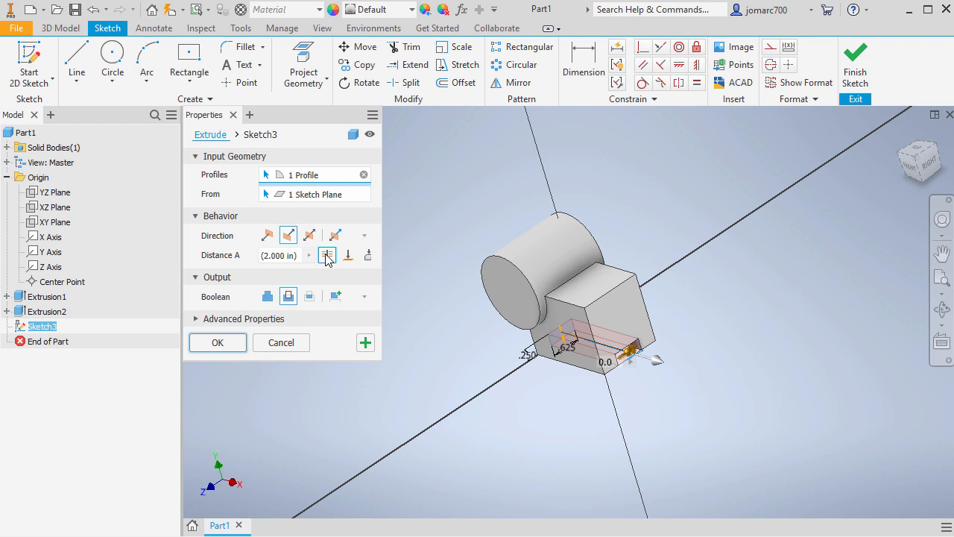
{"action": "left_click", "coordinate": [216, 344]}
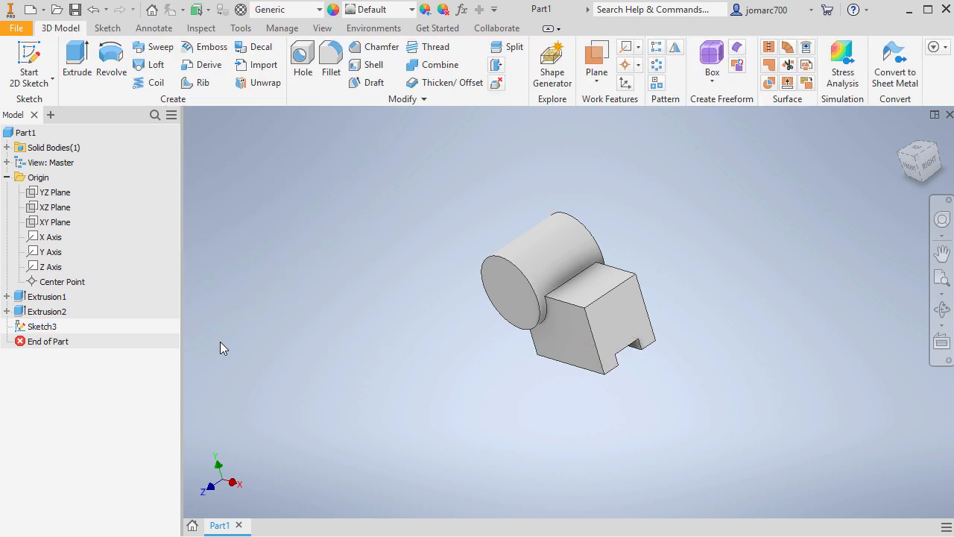
{"action": "left_click", "coordinate": [901, 133]}
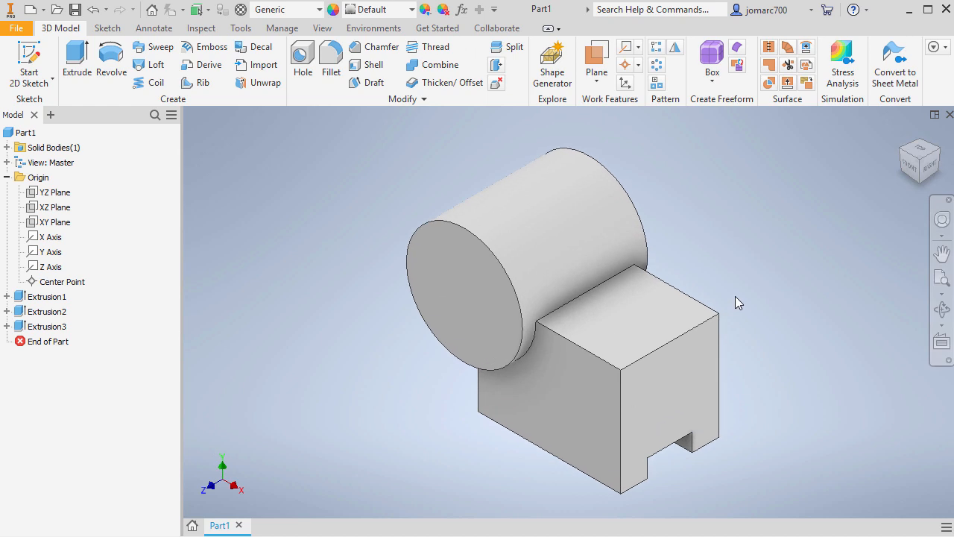
- Start a sketch on the block's top face and draw a two-point rectangle about 1.6 in wide outward from its outer back corner
{"action": "left_click", "coordinate": [653, 329]}
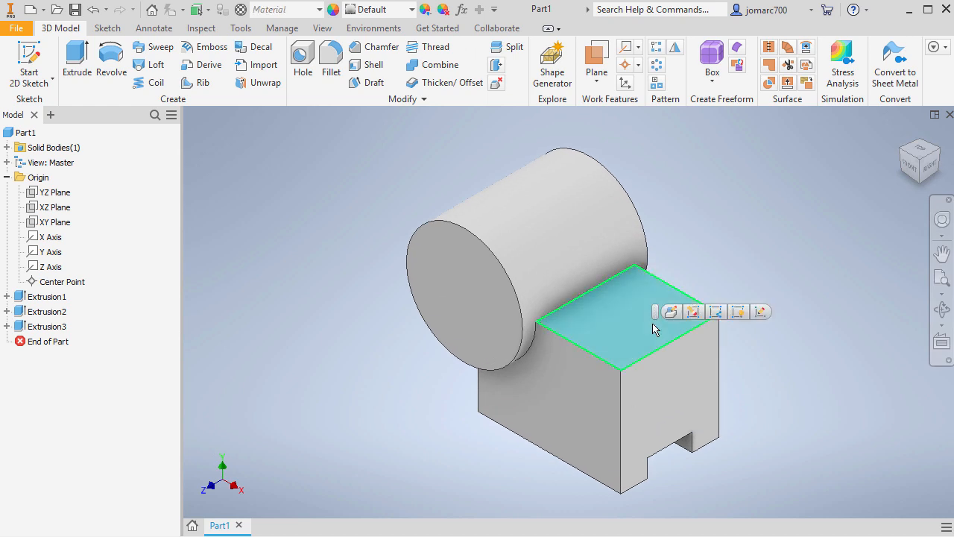
{"action": "left_click", "coordinate": [763, 312]}
{"action": "middle_click_drag", "start_coordinate": [825, 281], "coordinate": [643, 282]}
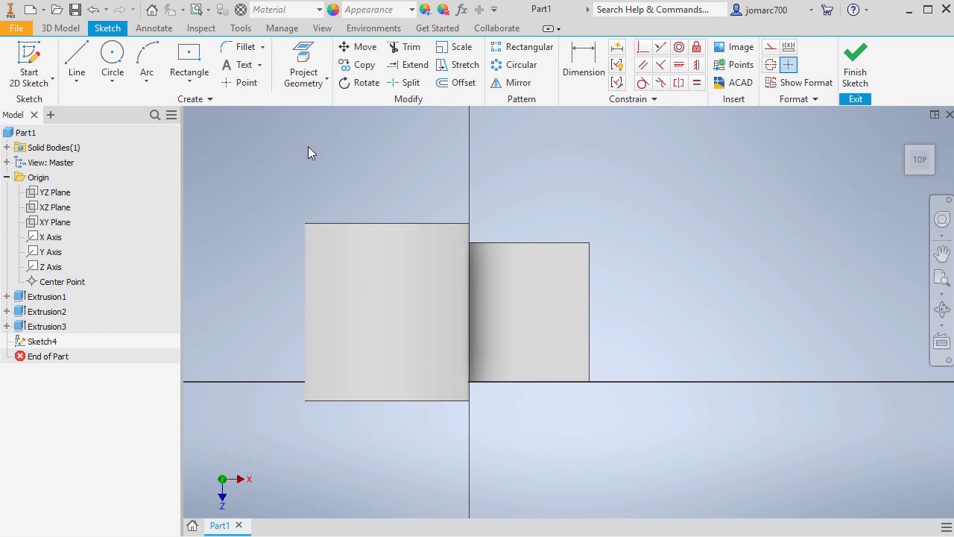
{"action": "left_click", "coordinate": [188, 82]}
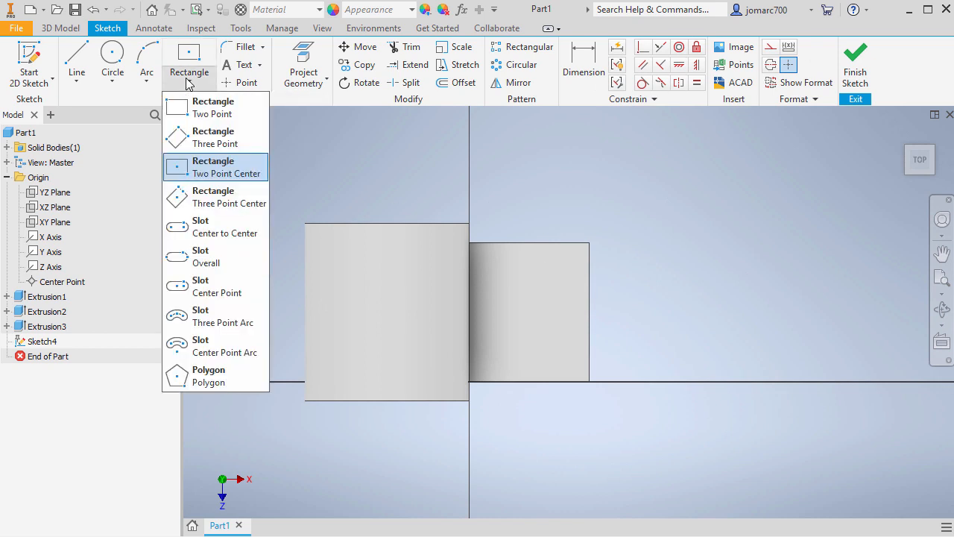
{"action": "left_click", "coordinate": [196, 114]}
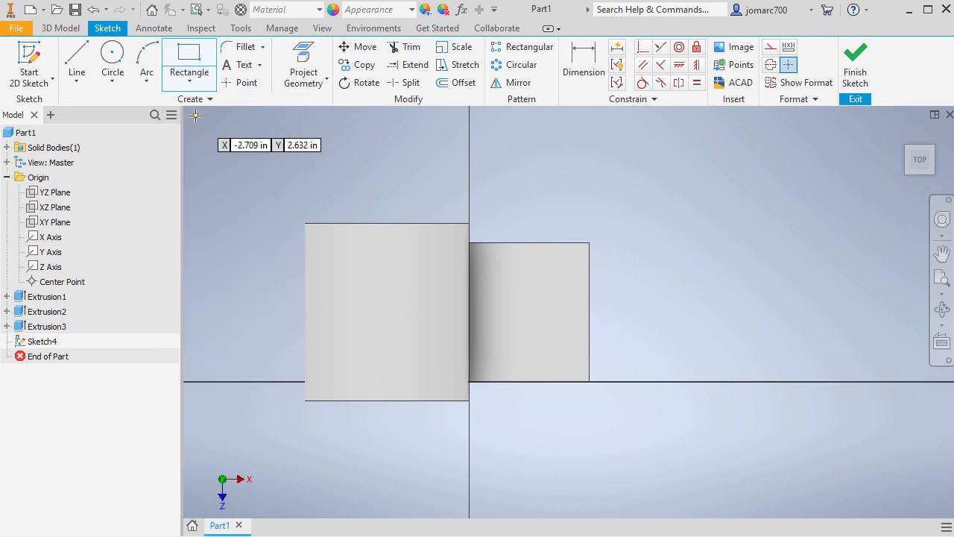
{"action": "left_click", "coordinate": [387, 241]}
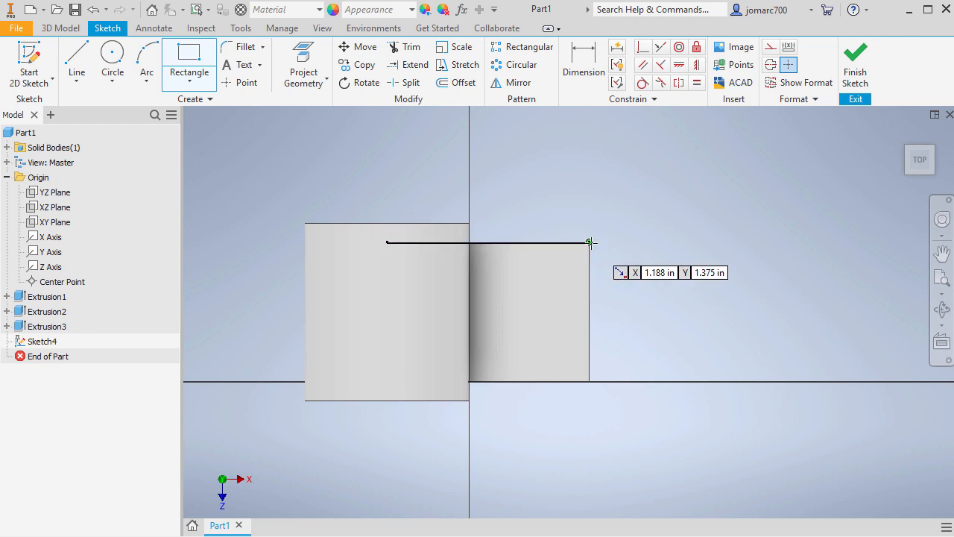
{"action": "left_click", "coordinate": [590, 242]}
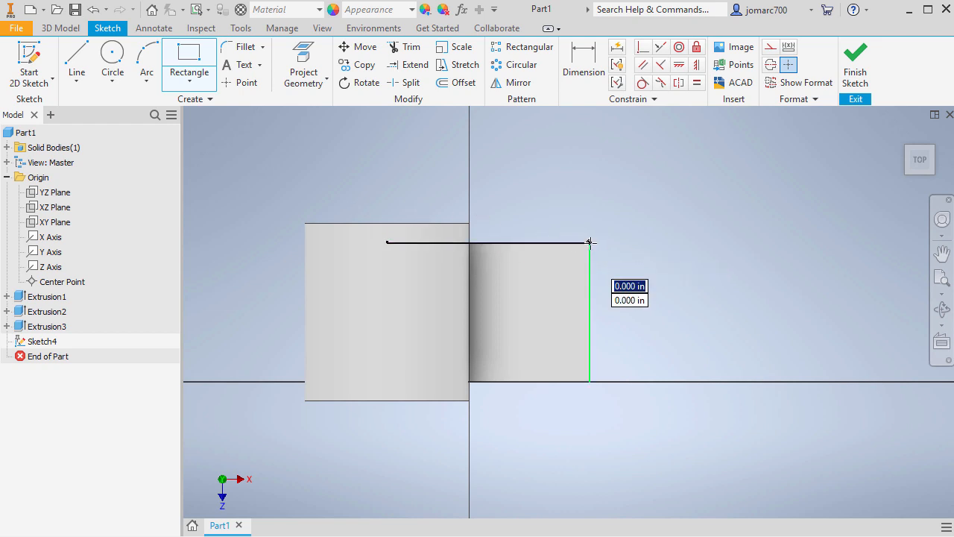
{"action": "left_click", "coordinate": [750, 374]}
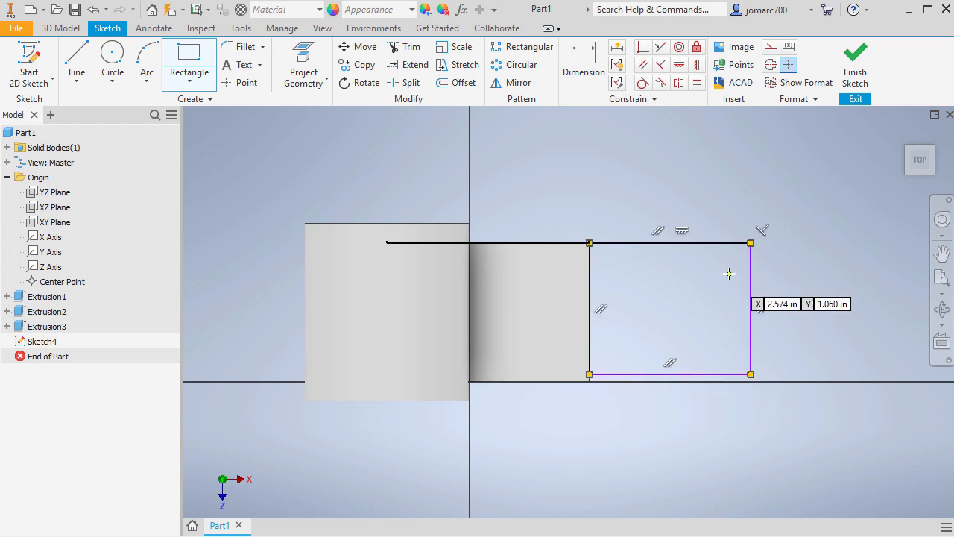
{"action": "key", "text": "Escape"}
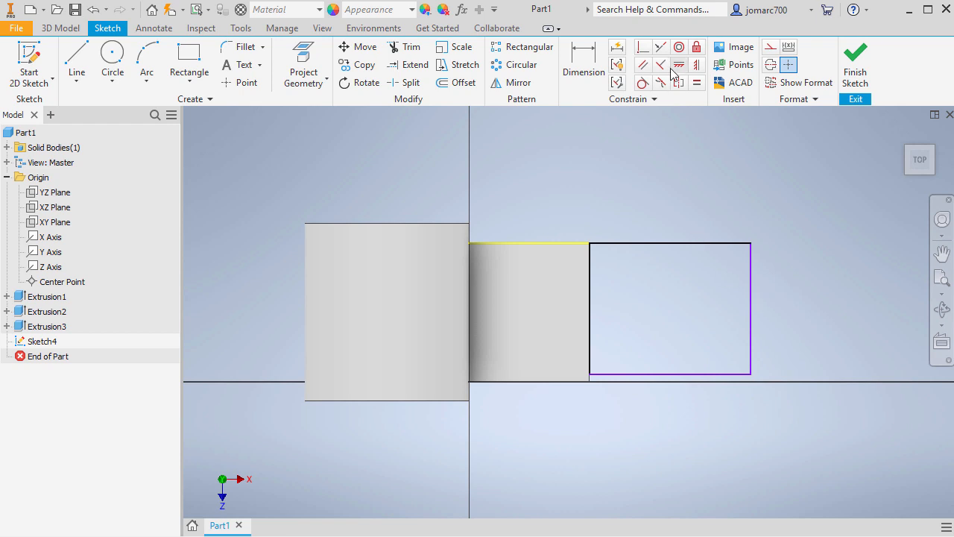
- Make the rectangle's lower edge collinear with the block's front edge
{"action": "left_click", "coordinate": [660, 50]}
{"action": "left_click", "coordinate": [664, 375]}
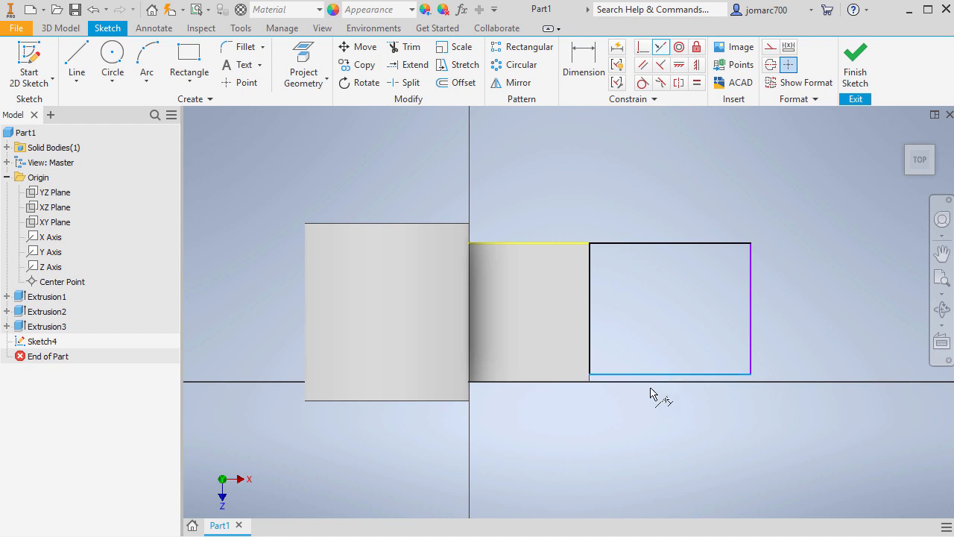
{"action": "left_click", "coordinate": [571, 382]}
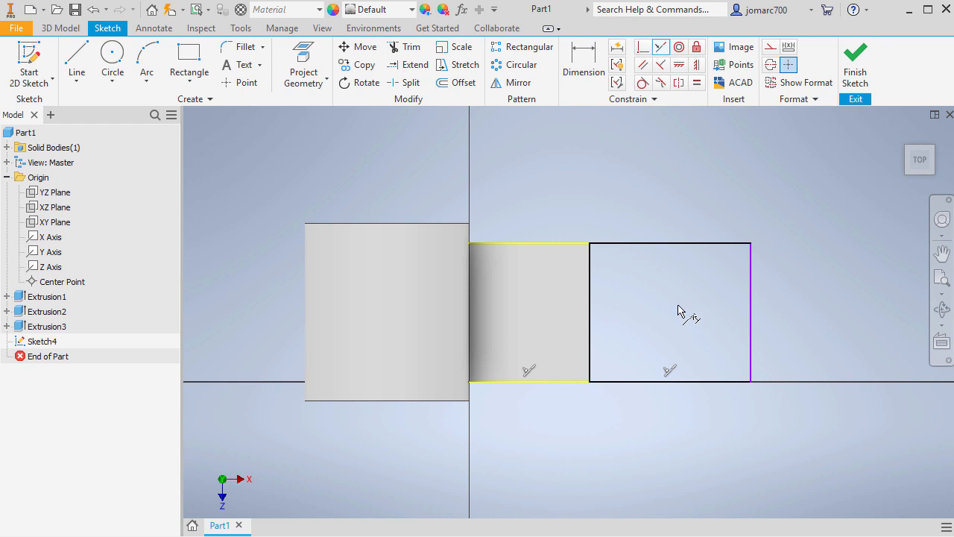
- Draw a 1.375 in circle centred on the midpoint of the rectangle's outer vertical edge, passing through the edge's upper endpoint
{"action": "key", "text": "c"}
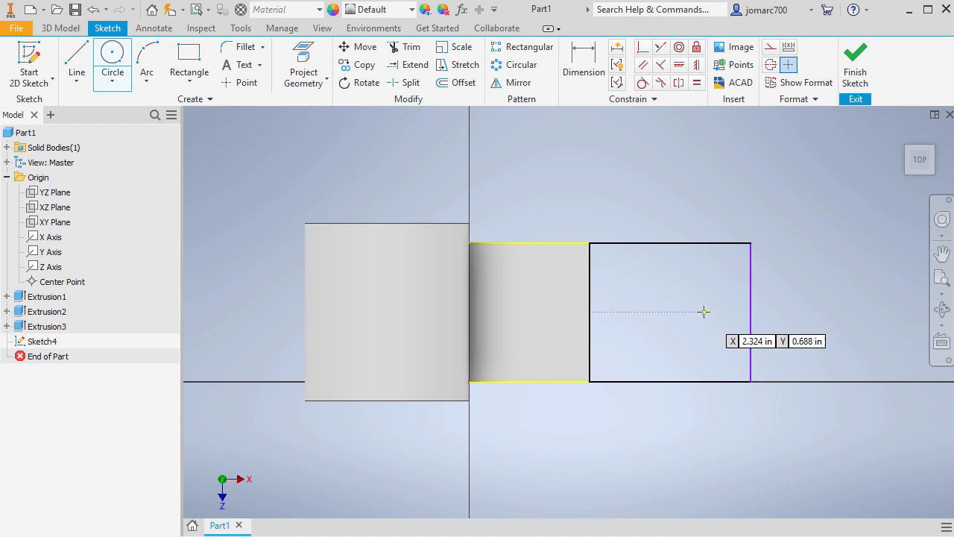
{"action": "left_click", "coordinate": [750, 311]}
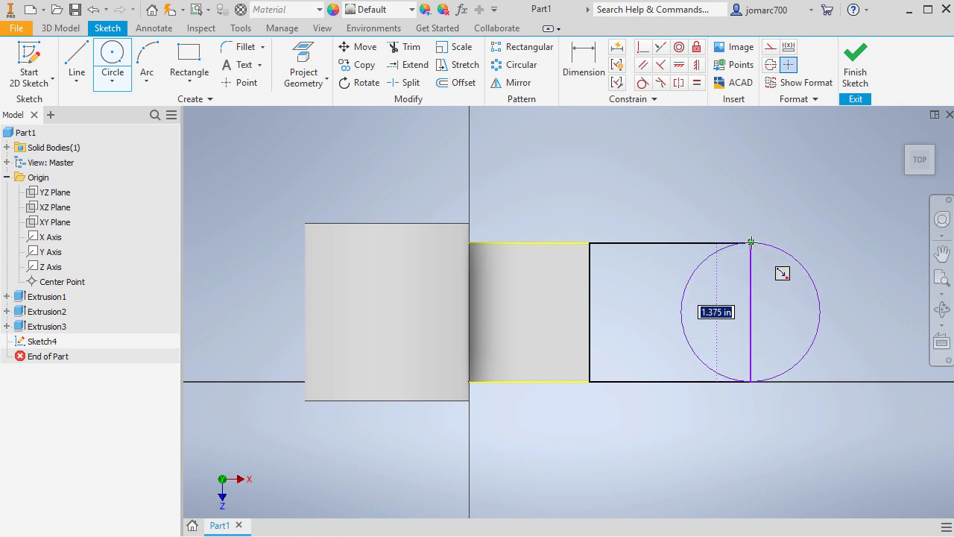
{"action": "left_click", "coordinate": [751, 242]}
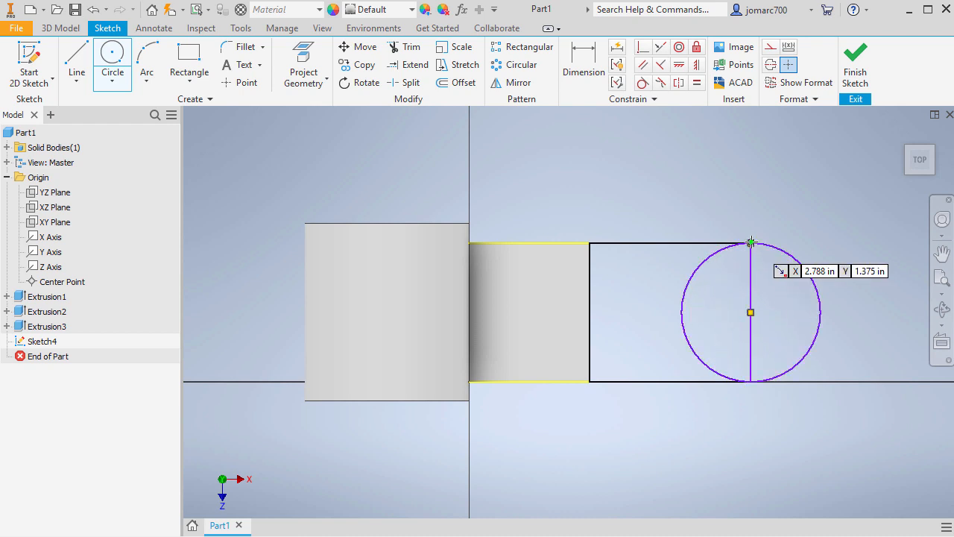
- Dimension the distance from the origin's Center Point to the rectangle's outer vertical edge as 3 in
{"action": "key", "text": "d"}
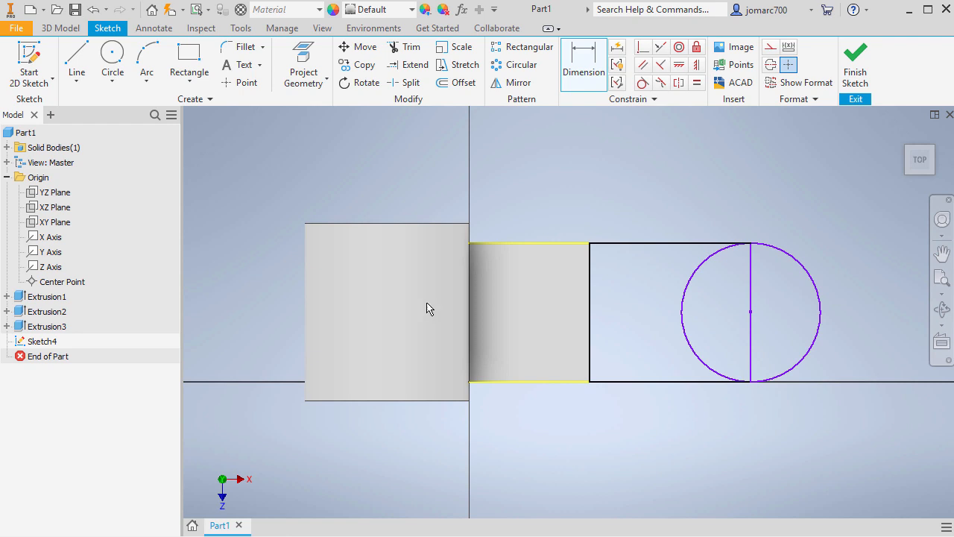
{"action": "left_click", "coordinate": [63, 281]}
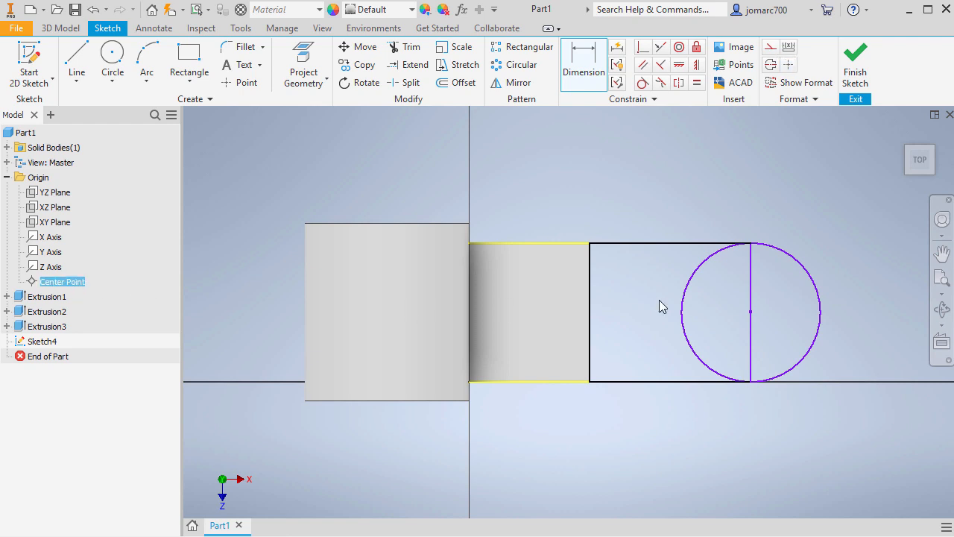
{"action": "left_click", "coordinate": [750, 282]}
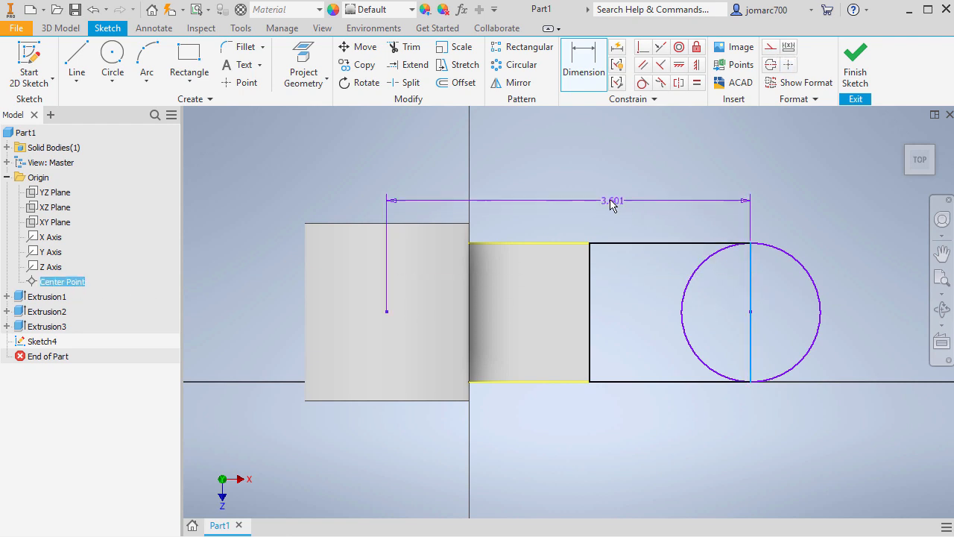
{"action": "left_click", "coordinate": [553, 185]}
{"action": "type", "text": "3"}
{"action": "key", "text": "Return"}
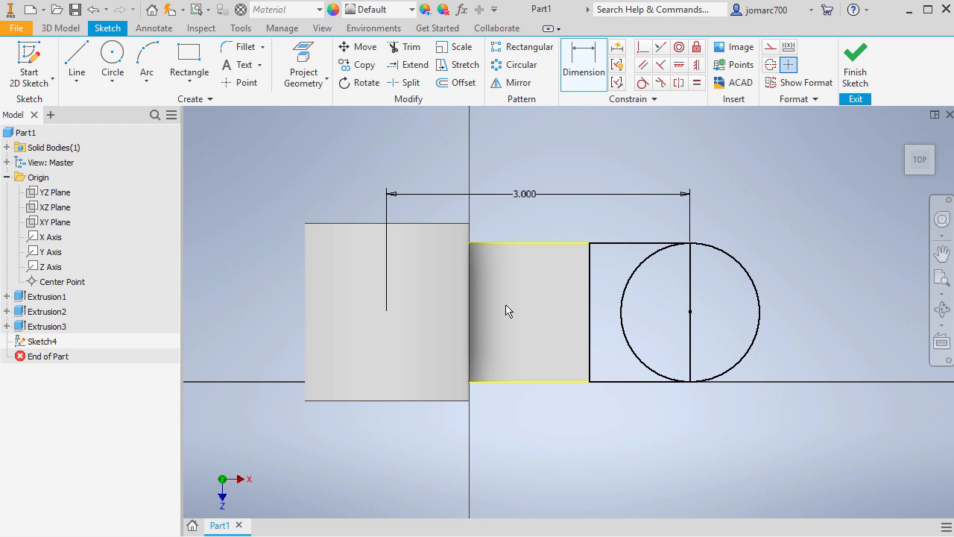
- Draw a small circle on the block's top face level with the large circle's centre, and a 0.438 in circle concentric with the large circle
{"action": "key", "text": "c"}
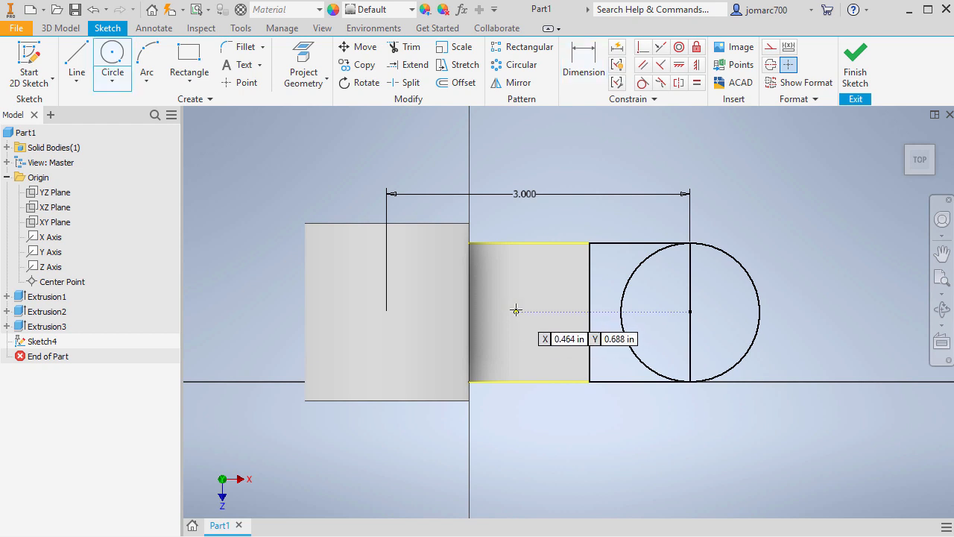
{"action": "left_click", "coordinate": [517, 311]}
{"action": "left_click", "coordinate": [541, 325]}
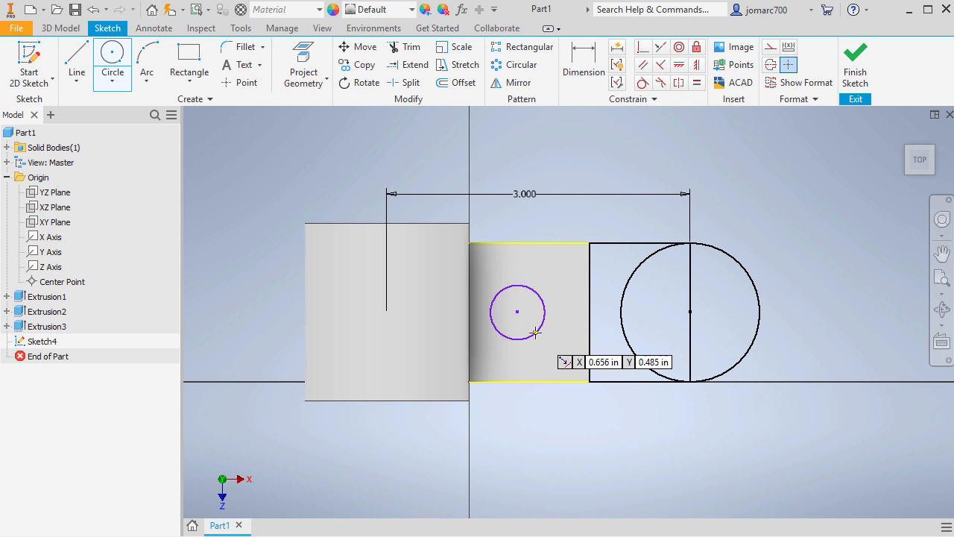
{"action": "left_click", "coordinate": [691, 312]}
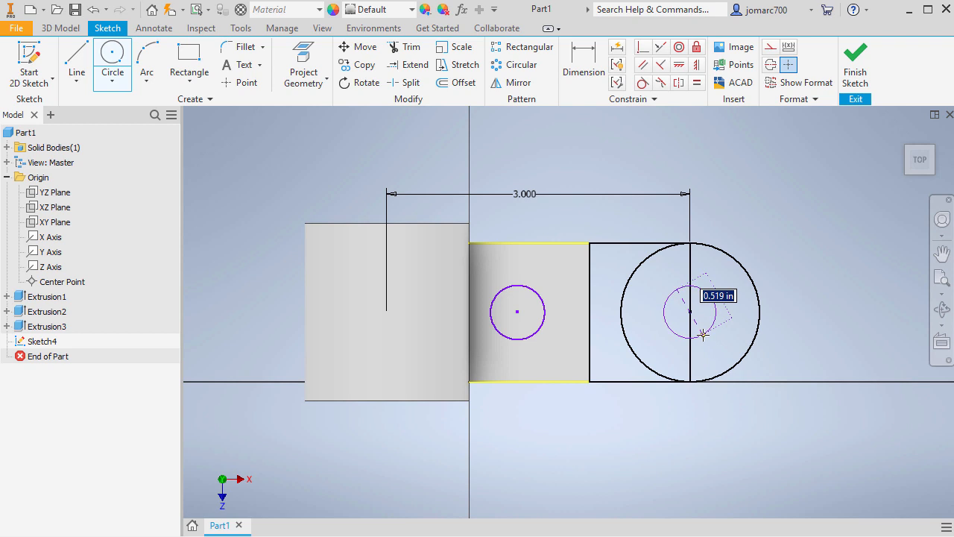
{"action": "type", "text": "7"}
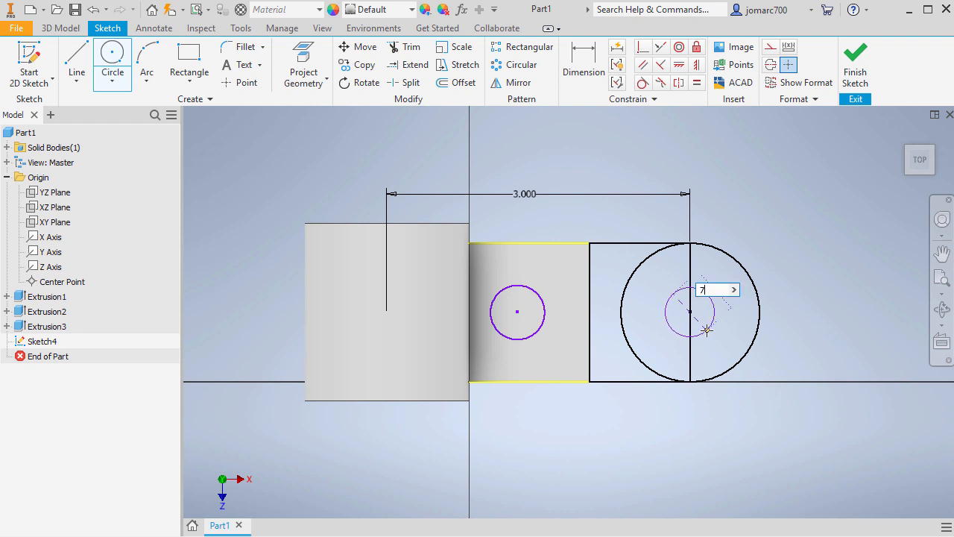
{"action": "key", "text": "Return"}
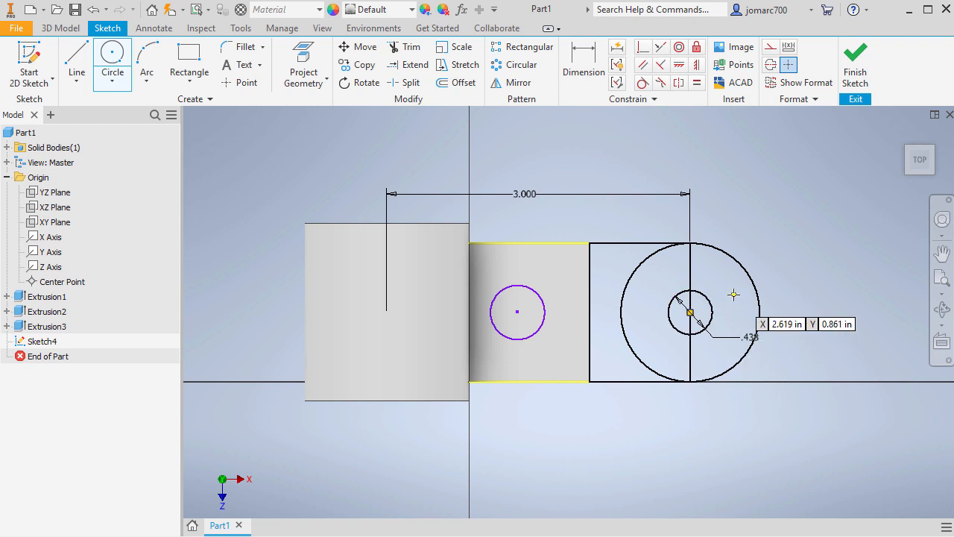
{"action": "key", "text": "Escape"}
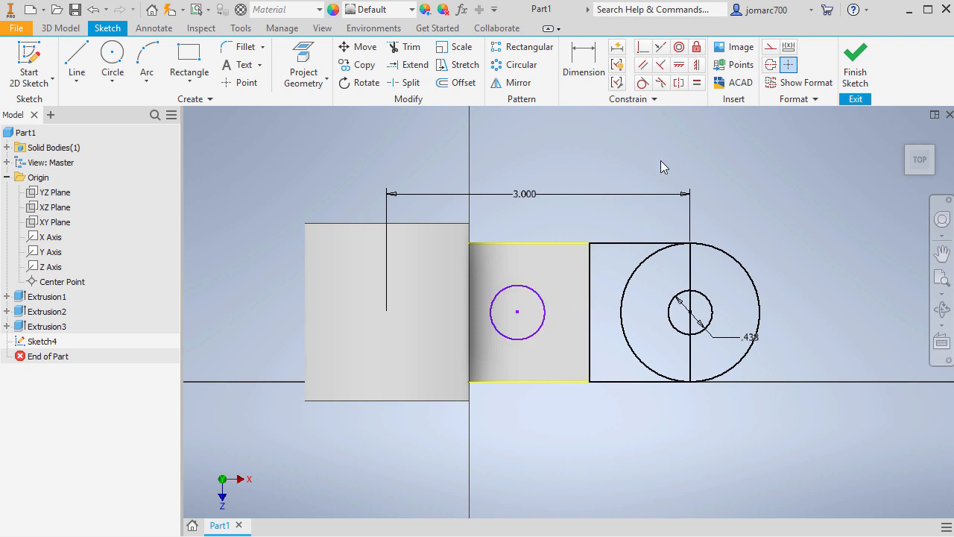
- Apply an equal constraint between the 0.438 in circle and the small circle on the block's face
{"action": "left_click", "coordinate": [695, 84]}
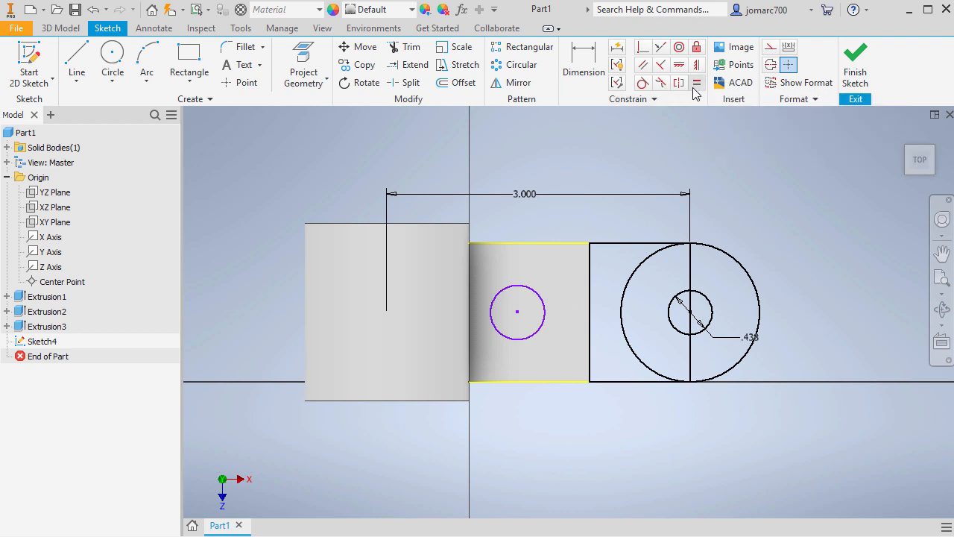
{"action": "left_click", "coordinate": [711, 302]}
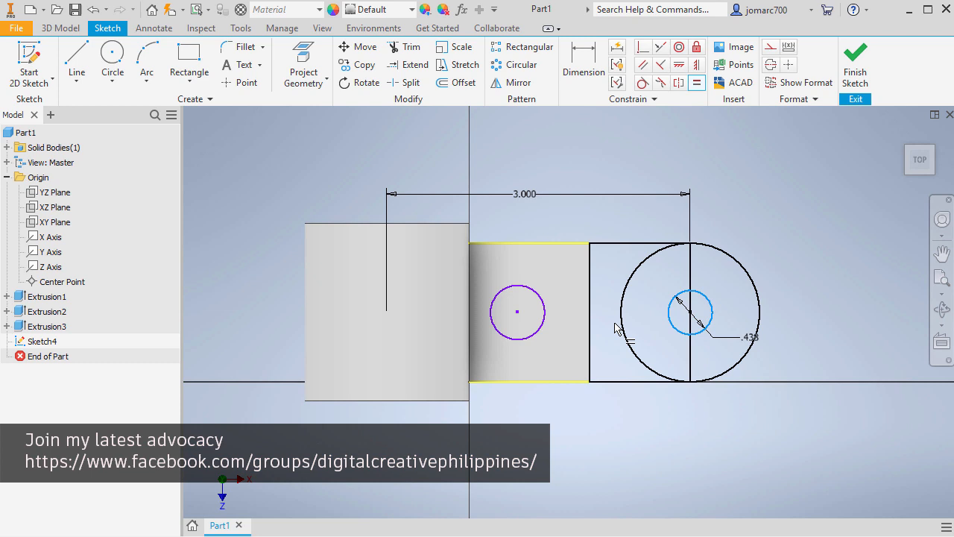
{"action": "left_click", "coordinate": [544, 319]}
{"action": "key", "text": "Escape"}
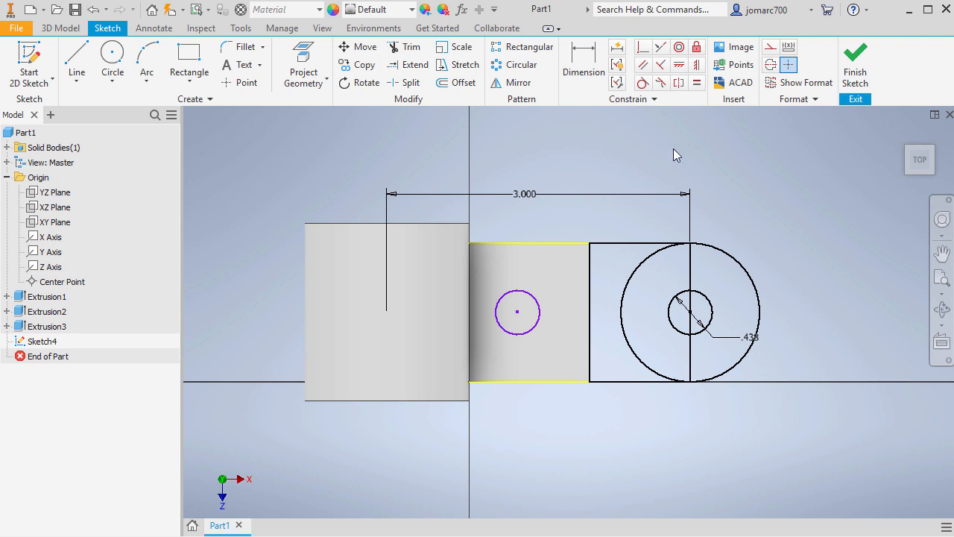
{"action": "left_click", "coordinate": [680, 65]}
{"action": "key", "text": "Escape"}
- Dimension the horizontal distance between the centres of the two small circles as 1 5/8 in
{"action": "key", "text": "d"}
{"action": "left_click", "coordinate": [690, 312]}
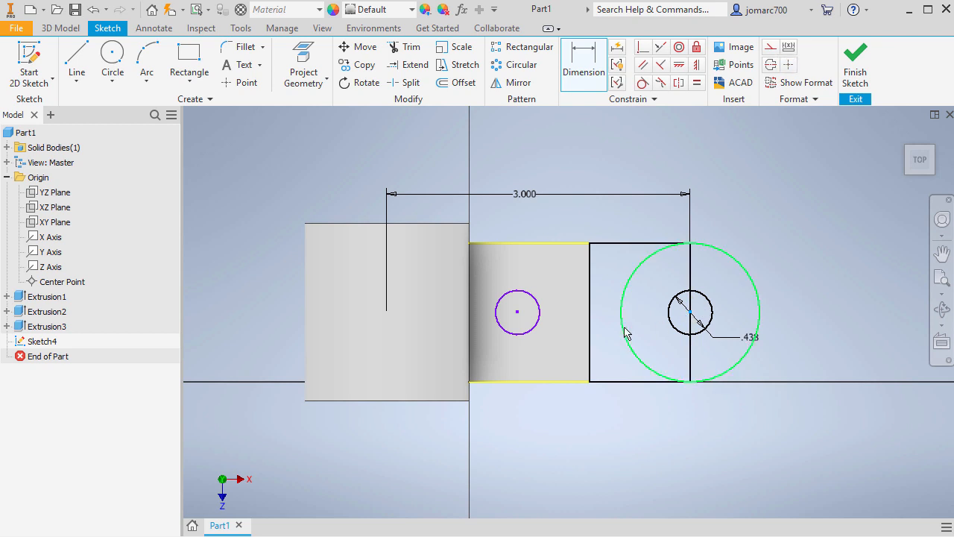
{"action": "left_click", "coordinate": [517, 312]}
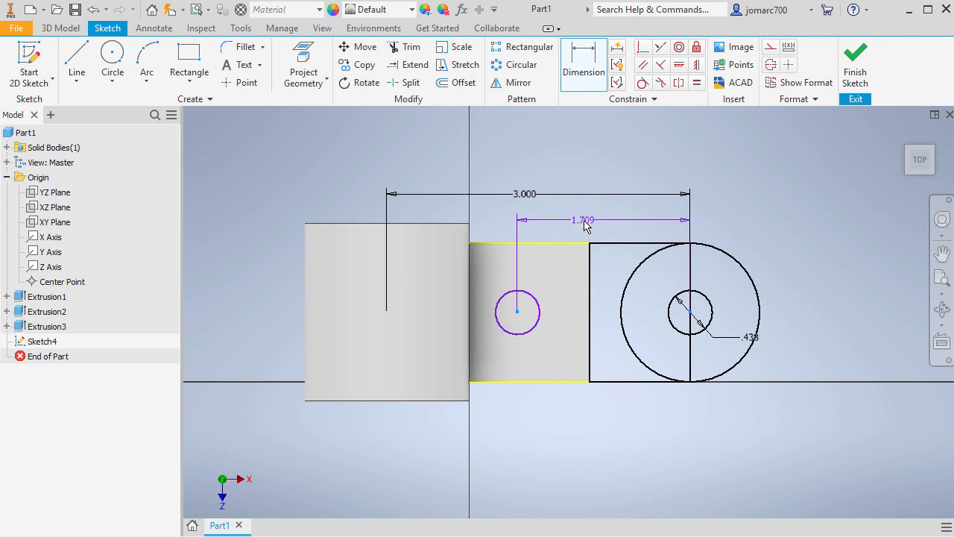
{"action": "left_click", "coordinate": [596, 223]}
{"action": "type", "text": "1"}
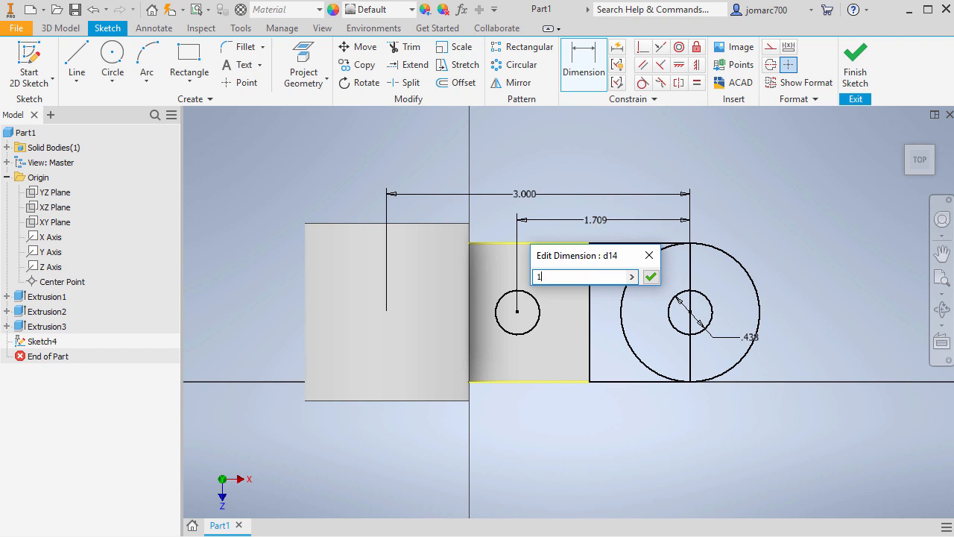
{"action": "type", "text": " 5/8"}
{"action": "key", "text": "Return"}
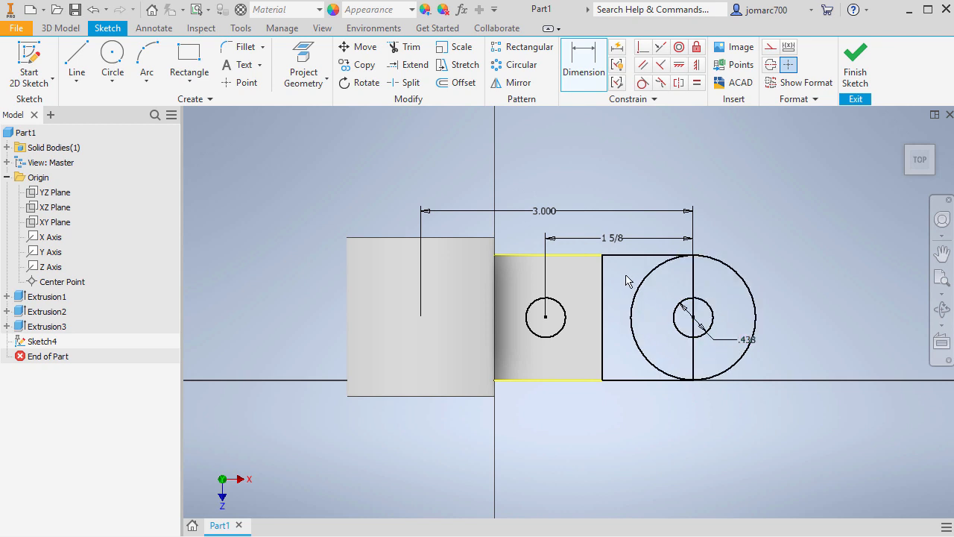
- Draw a 1 in diameter circle concentric with the large circle at the rectangle's outer edge
{"action": "key", "text": "c"}
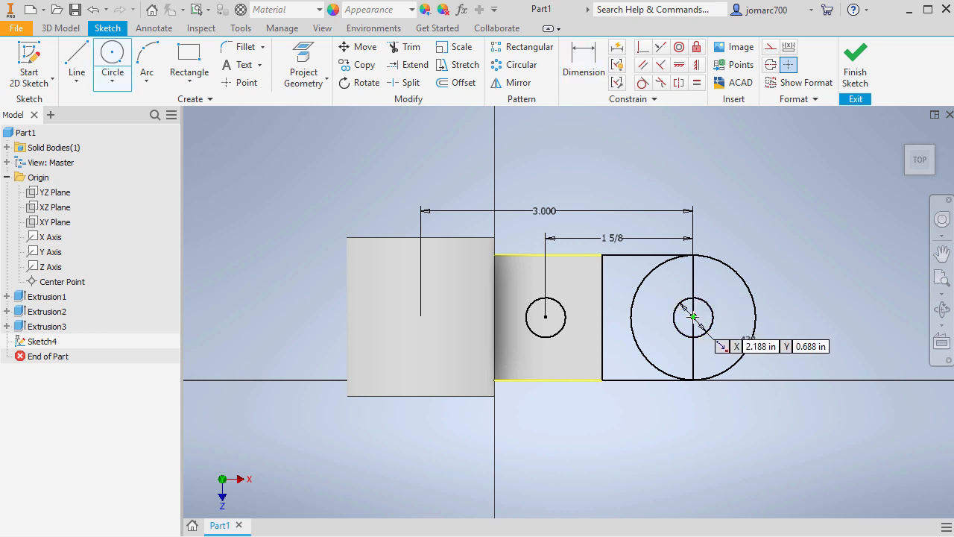
{"action": "left_click", "coordinate": [693, 317]}
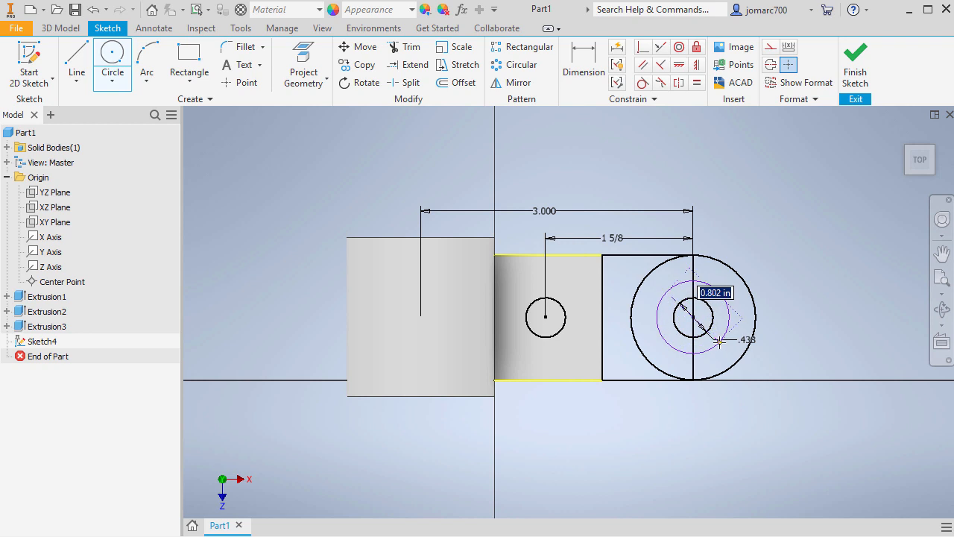
{"action": "type", "text": "1"}
{"action": "key", "text": "Return"}
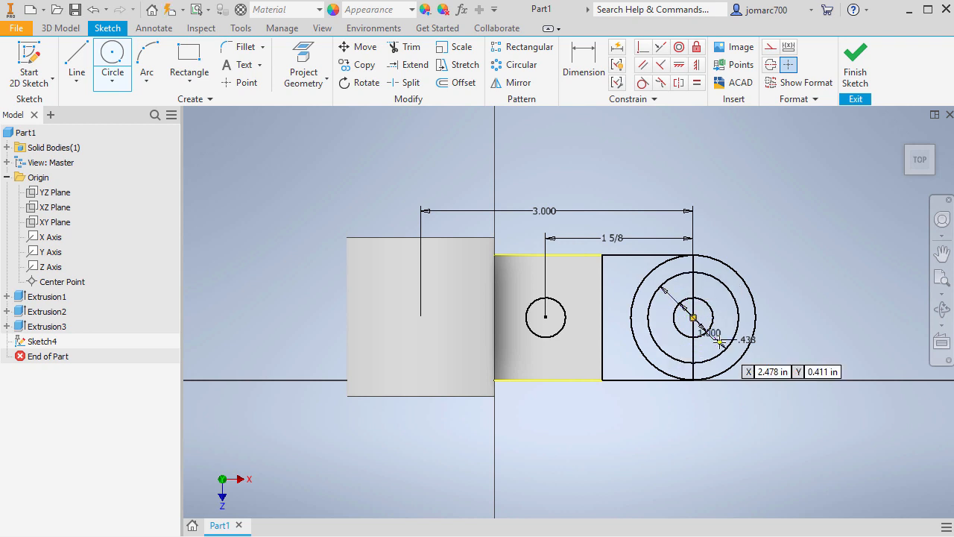
- Extrude all the arm's sketch profiles, including its concentric circles, 5/8 in downward and join them to the block
{"action": "middle_click_drag", "start_coordinate": [770, 296], "coordinate": [756, 297]}
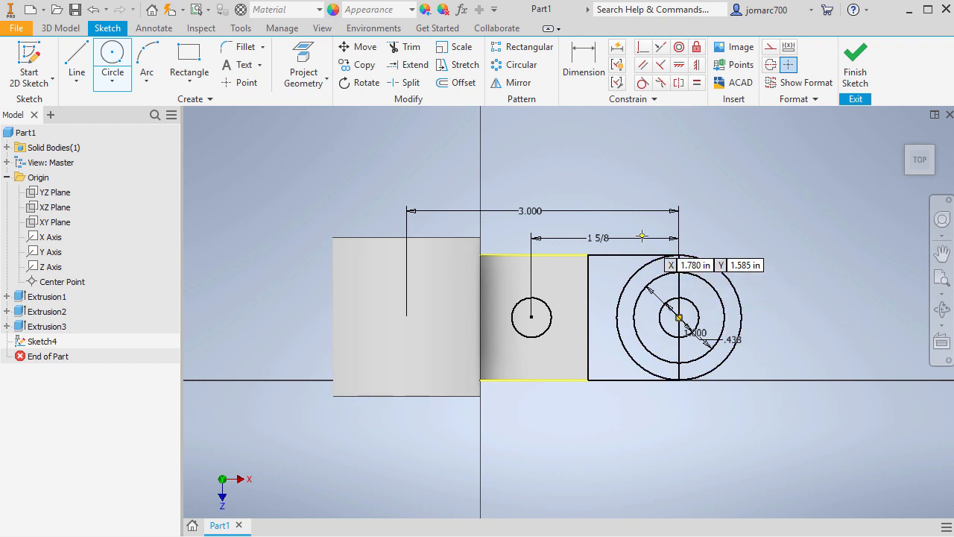
{"action": "key", "text": "e"}
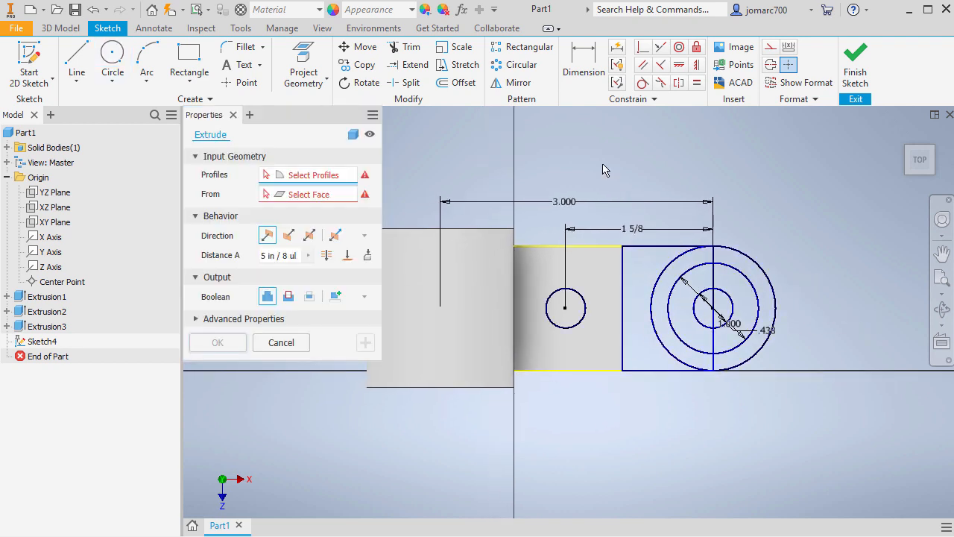
{"action": "mouse_move", "coordinate": [592, 147]}
{"action": "left_mouse_down"}
{"action": "mouse_move", "coordinate": [669, 288]}
{"action": "mouse_move", "coordinate": [841, 456]}
{"action": "mouse_move", "coordinate": [831, 461]}
{"action": "mouse_move", "coordinate": [756, 333]}
{"action": "mouse_move", "coordinate": [733, 385]}
{"action": "mouse_move", "coordinate": [829, 459]}
{"action": "left_mouse_up"}
{"action": "middle_click_drag", "start_coordinate": [779, 449], "coordinate": [714, 397], "text": "shift"}
{"action": "mouse_move", "coordinate": [689, 222]}
{"action": "left_mouse_down"}
{"action": "mouse_move", "coordinate": [694, 298]}
{"action": "mouse_move", "coordinate": [681, 322]}
{"action": "left_mouse_up"}
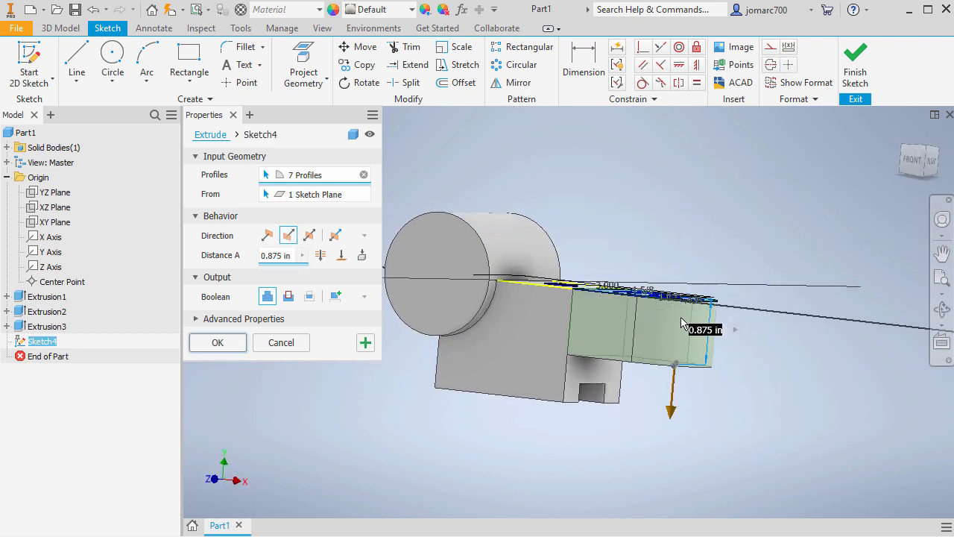
{"action": "left_click", "coordinate": [291, 255]}
{"action": "type", "text": "5/8"}
{"action": "key", "text": "Return"}
{"action": "key", "text": "Return"}
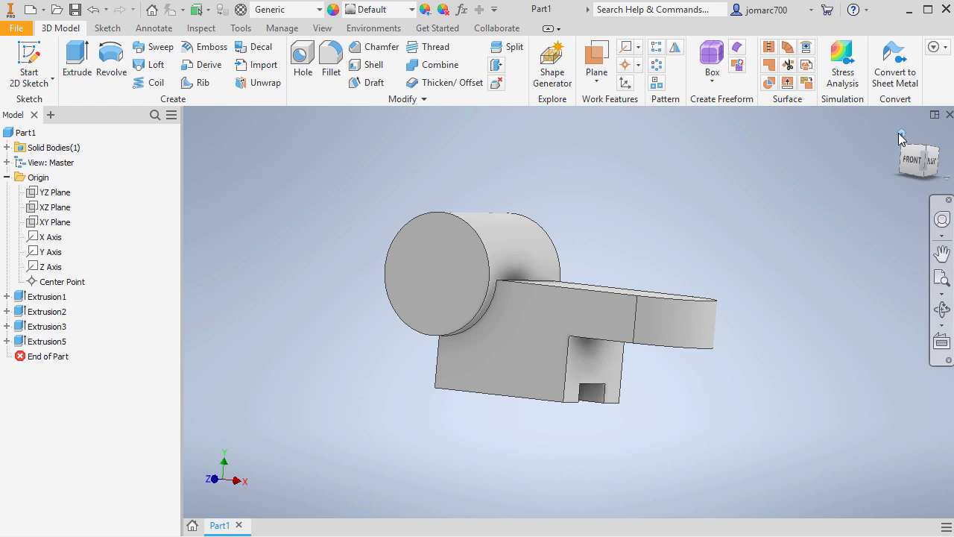
- Make Sketch4, used by the arm's extrusion, visible again on the part's top face
{"action": "left_click", "coordinate": [901, 132]}
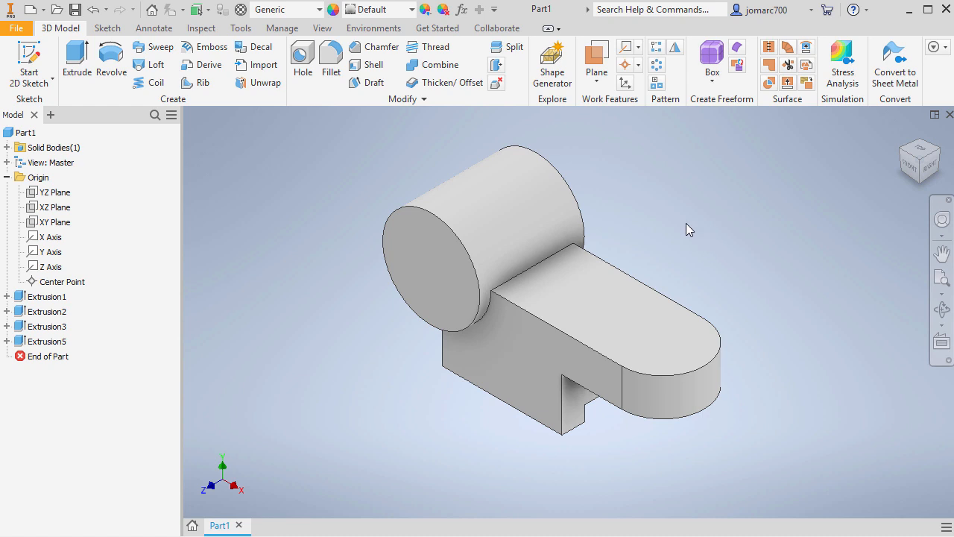
{"action": "left_click", "coordinate": [7, 341]}
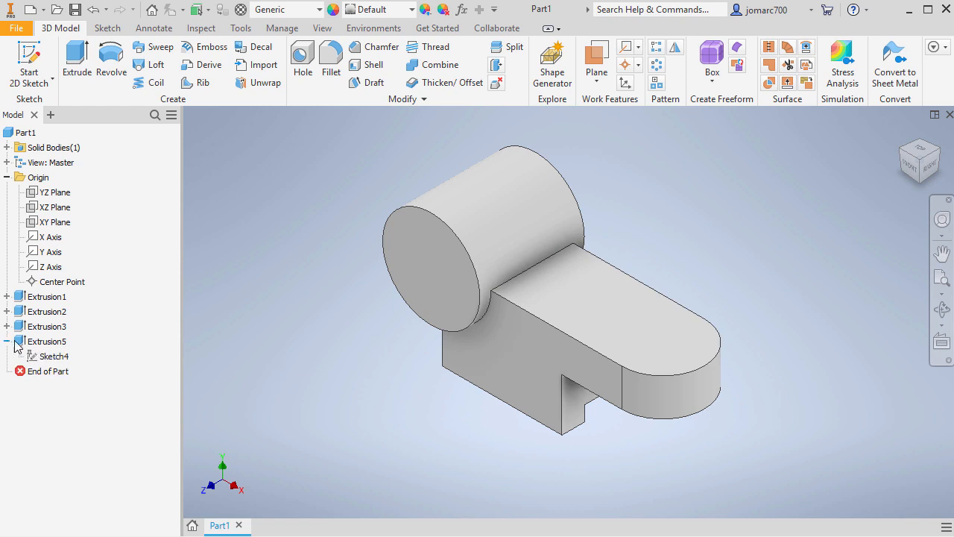
{"action": "left_click", "coordinate": [52, 357]}
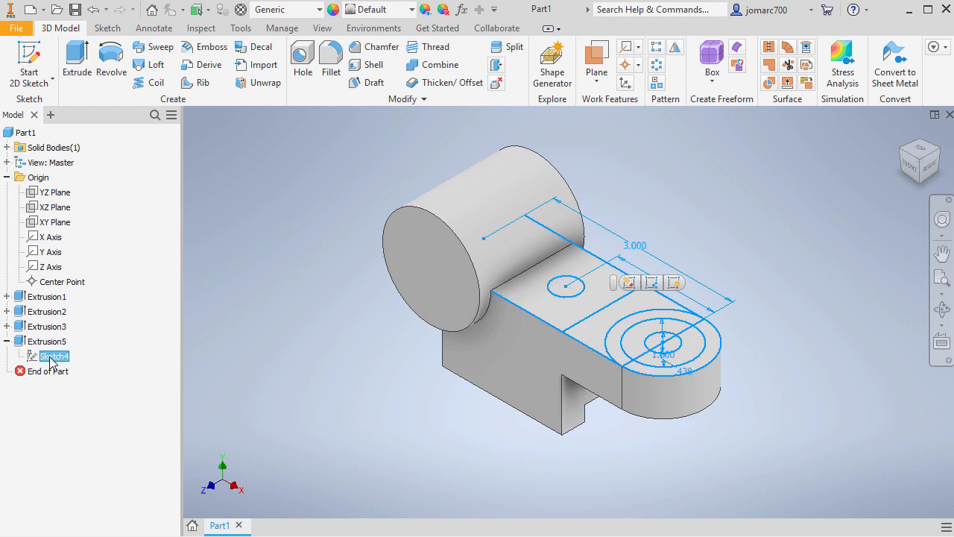
{"action": "right_click", "coordinate": [51, 361]}
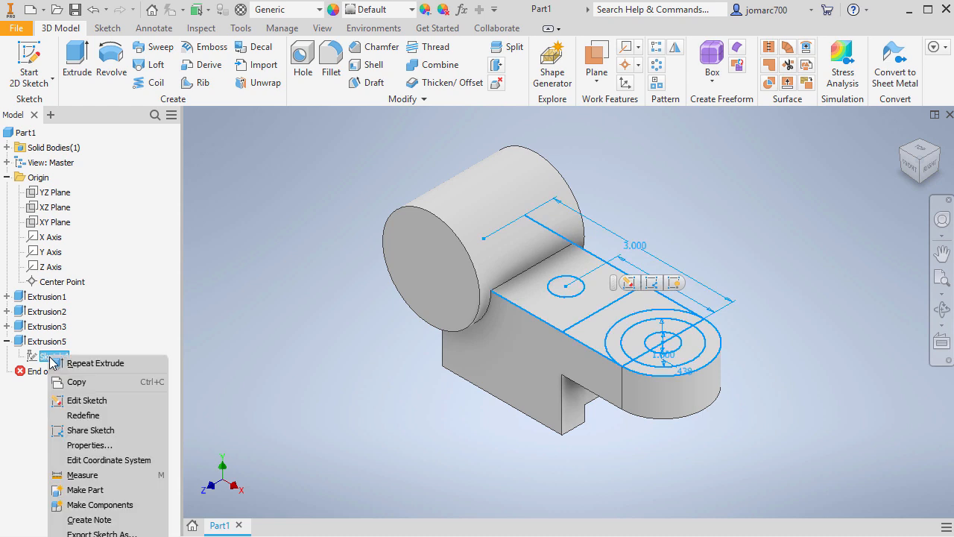
{"action": "left_click", "coordinate": [299, 419]}
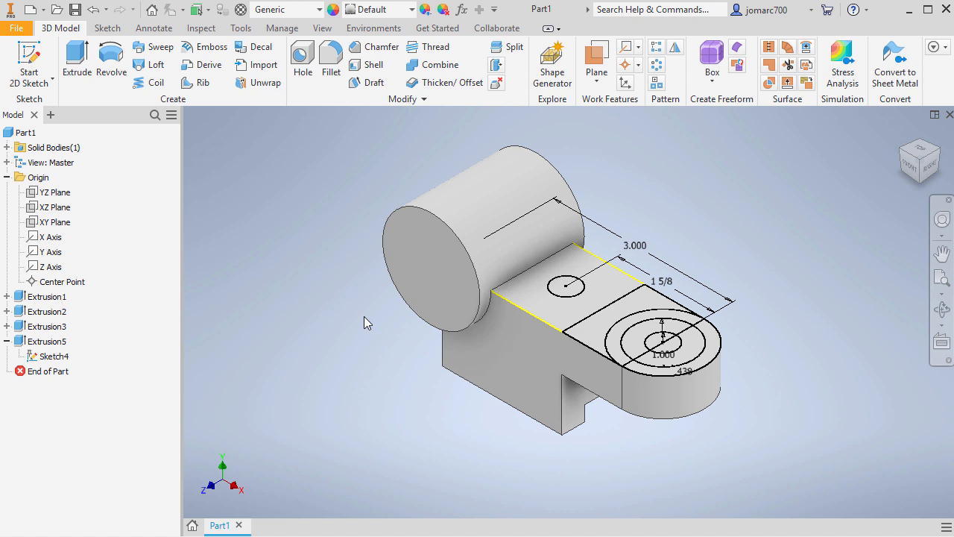
- Extrude the ring between the 0.438 in and 1 in circles 1/8 in upward as a boss on the arm's rounded end
{"action": "key", "text": "e"}
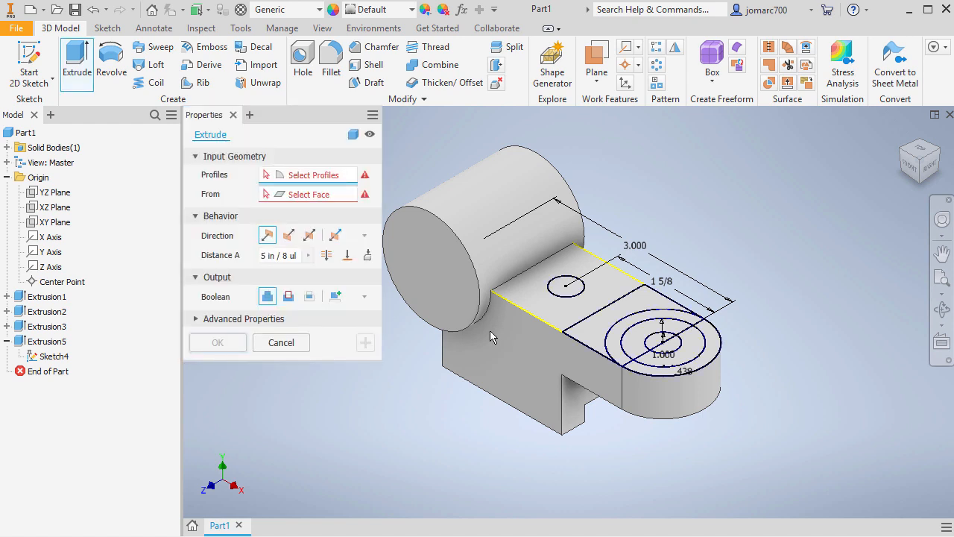
{"action": "left_click", "coordinate": [646, 337]}
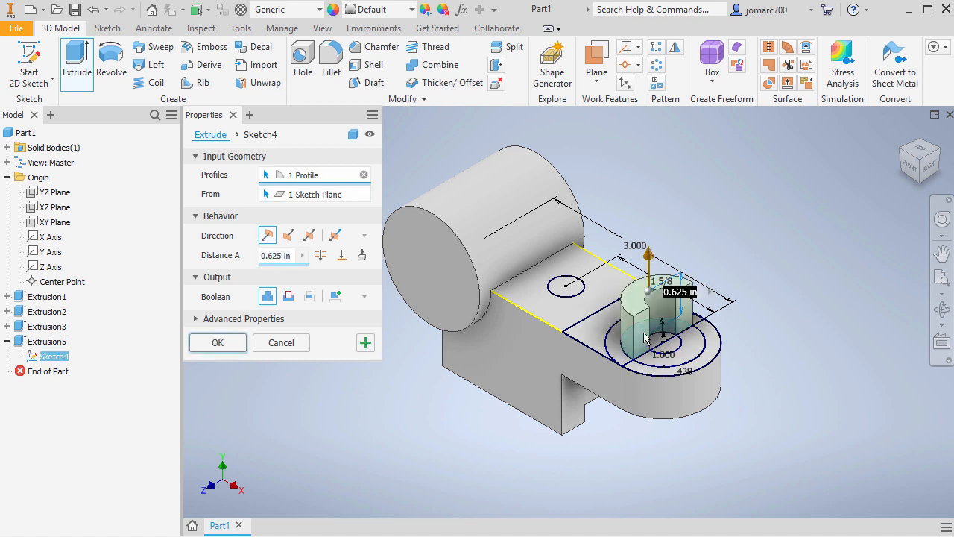
{"action": "left_click", "coordinate": [691, 353]}
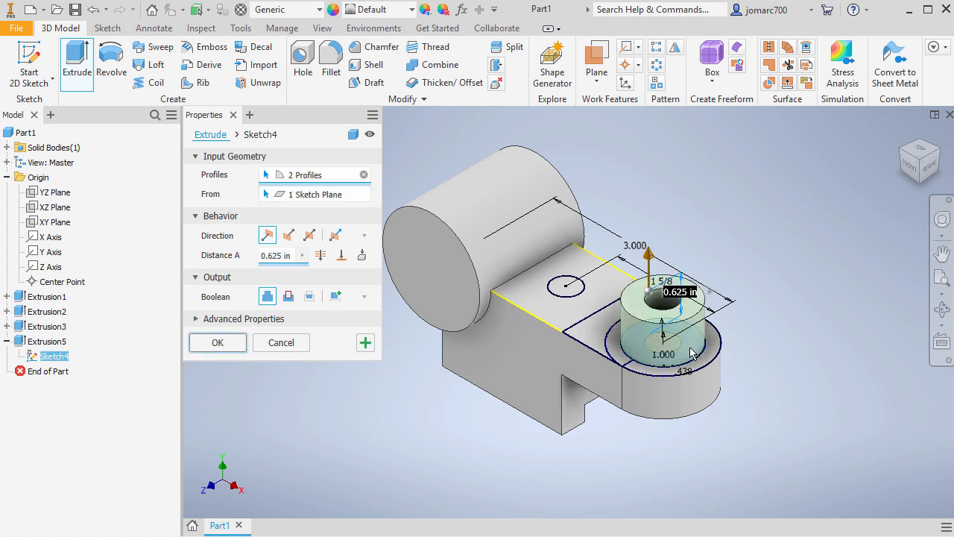
{"action": "left_click", "coordinate": [280, 256]}
{"action": "type", "text": "1/8"}
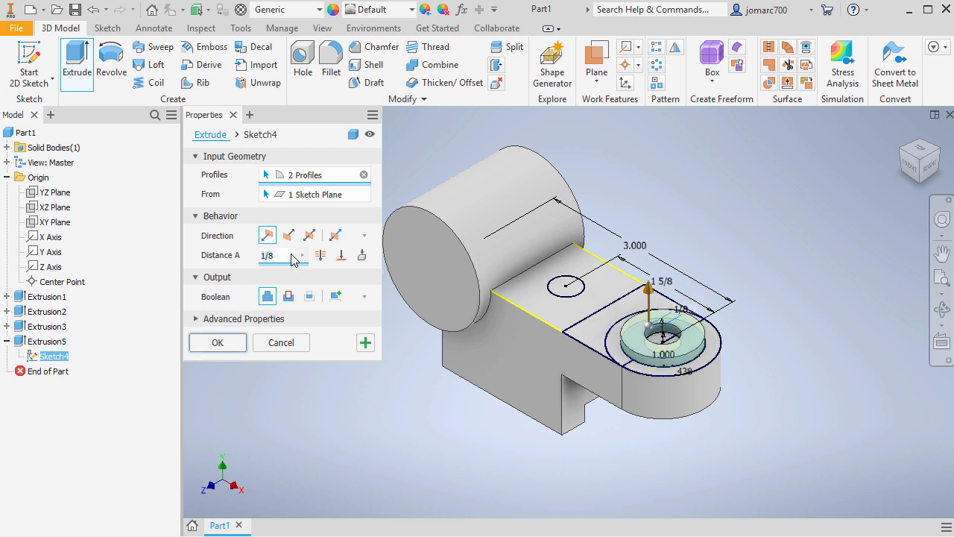
{"action": "key", "text": "Return"}
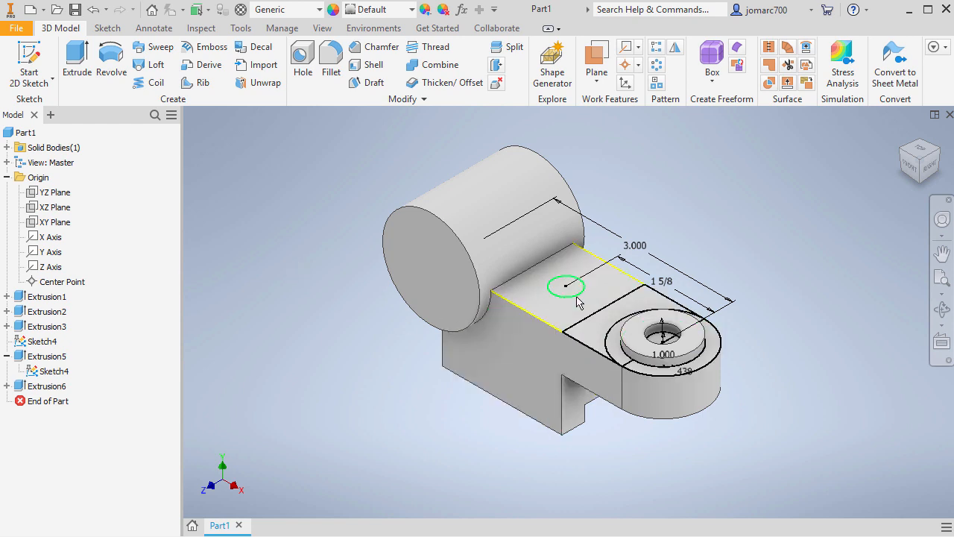
- Cut the block's small circle and the 0.438 in circle inside the boss downward through all as holes
{"action": "key", "text": "e"}
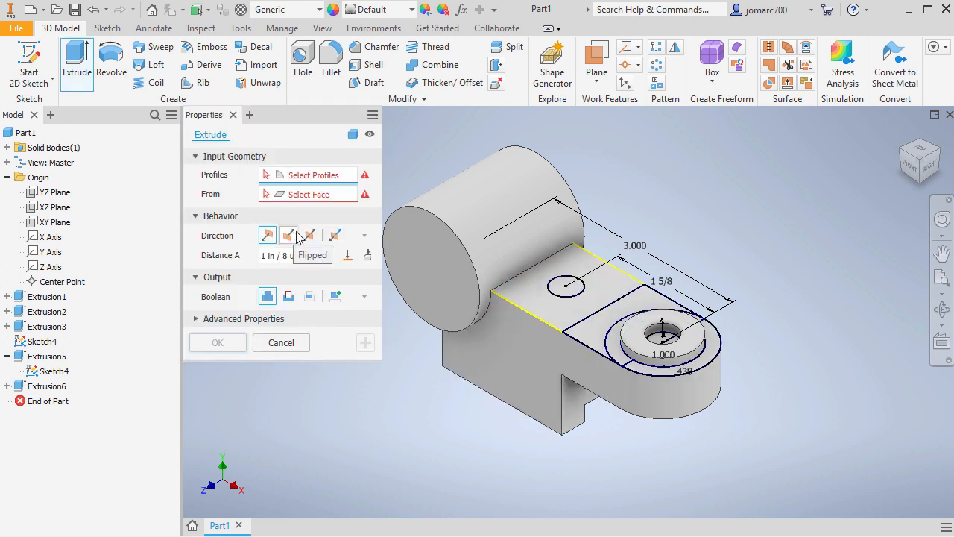
{"action": "left_click", "coordinate": [574, 293]}
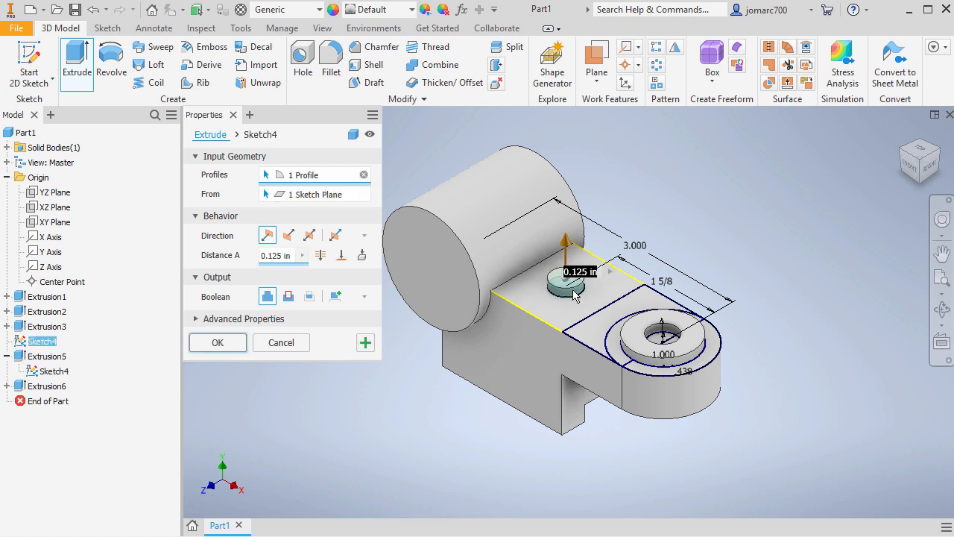
{"action": "scroll", "coordinate": [659, 380], "scroll_direction": "down", "scroll_amount": 5}
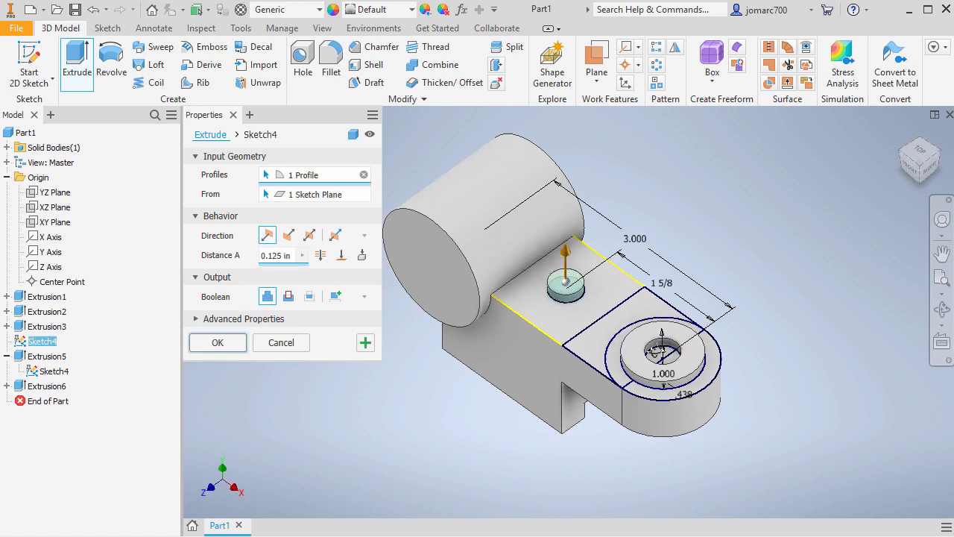
{"action": "left_click", "coordinate": [665, 354]}
{"action": "left_click", "coordinate": [808, 442]}
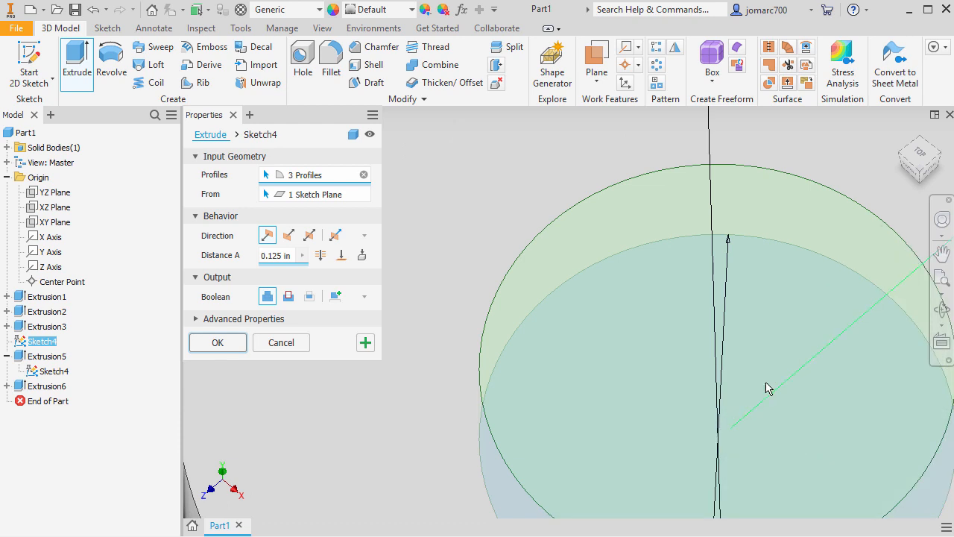
{"action": "scroll", "coordinate": [807, 443], "scroll_direction": "up", "scroll_amount": 5}
{"action": "key", "text": "F6"}
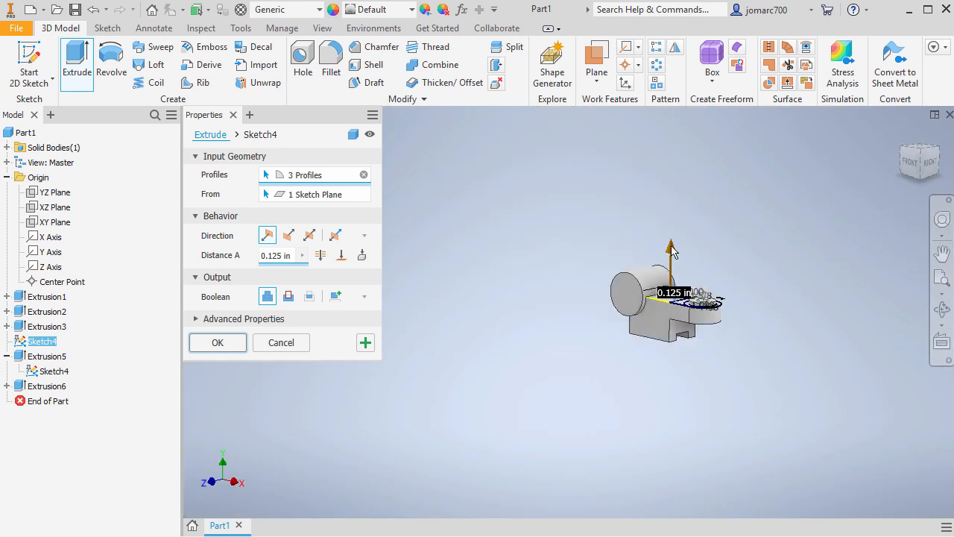
{"action": "left_click_drag", "start_coordinate": [670, 260], "coordinate": [669, 421]}
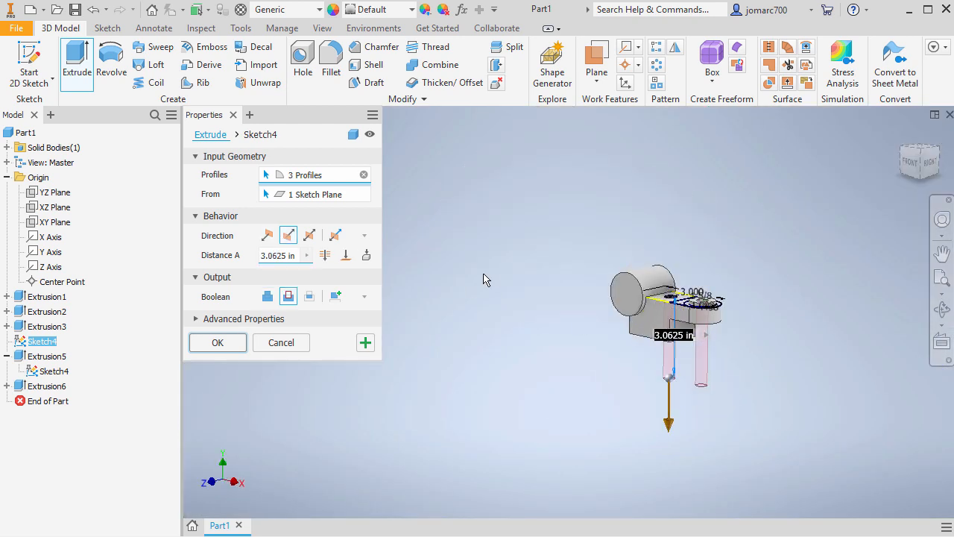
{"action": "left_click", "coordinate": [325, 256]}
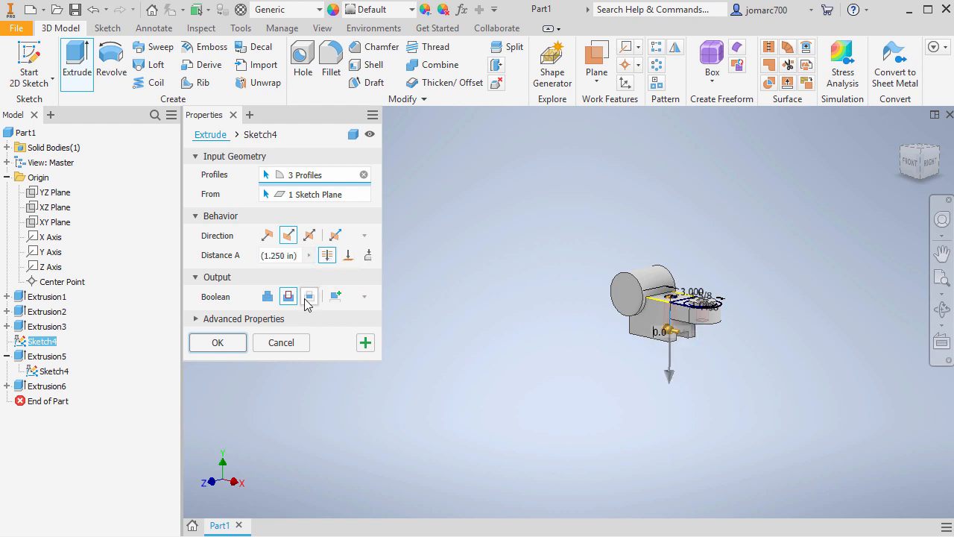
{"action": "left_click", "coordinate": [217, 342]}
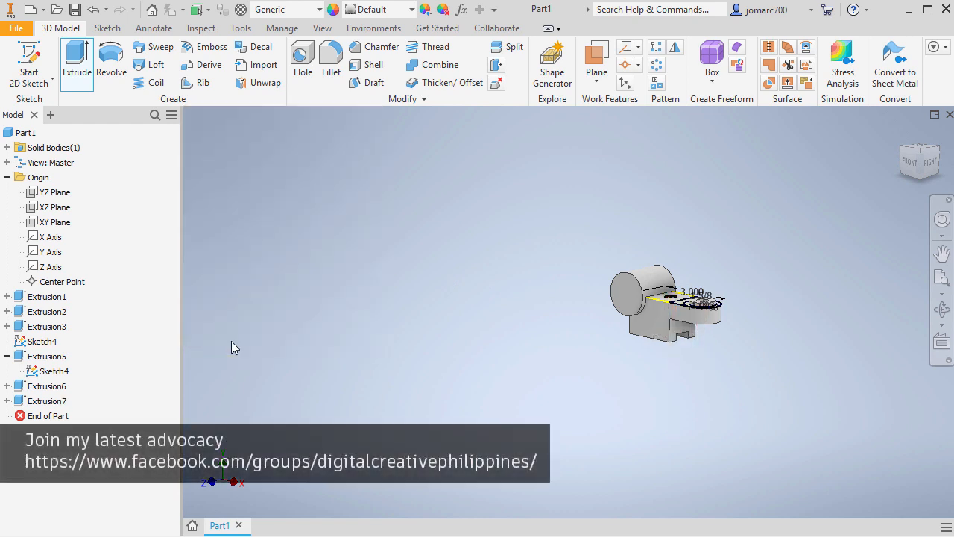
- Hide the shared Sketch4 on the arm's top face
{"action": "left_click", "coordinate": [902, 131]}
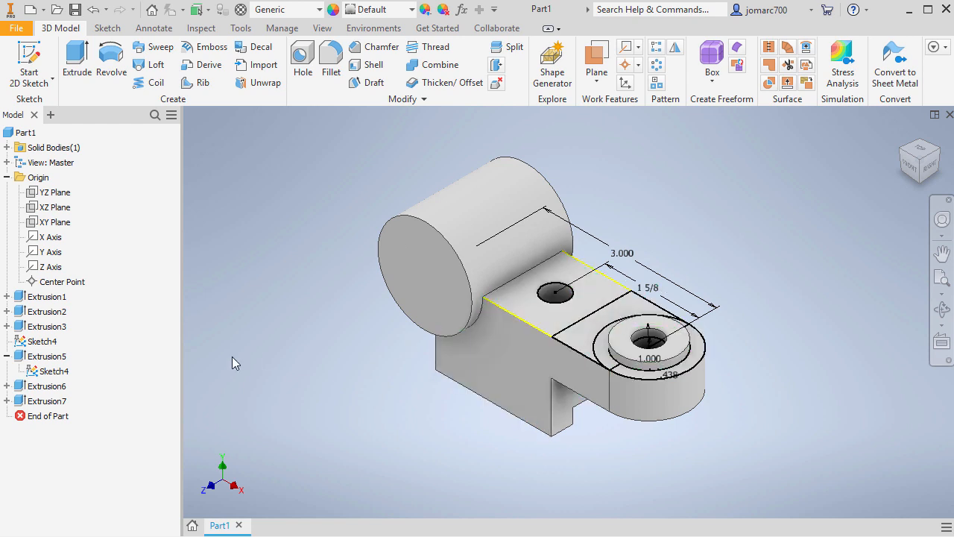
{"action": "left_click", "coordinate": [56, 371]}
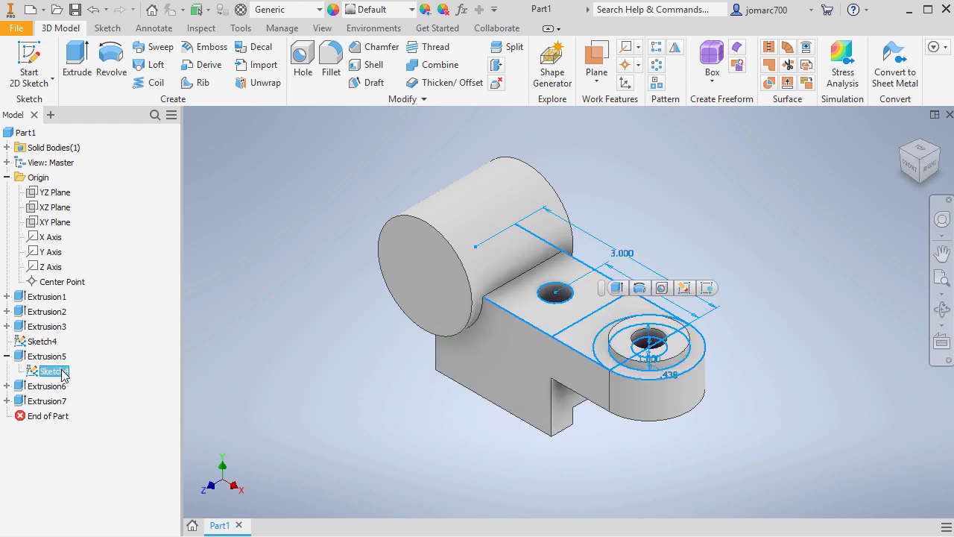
{"action": "right_click", "coordinate": [132, 220]}
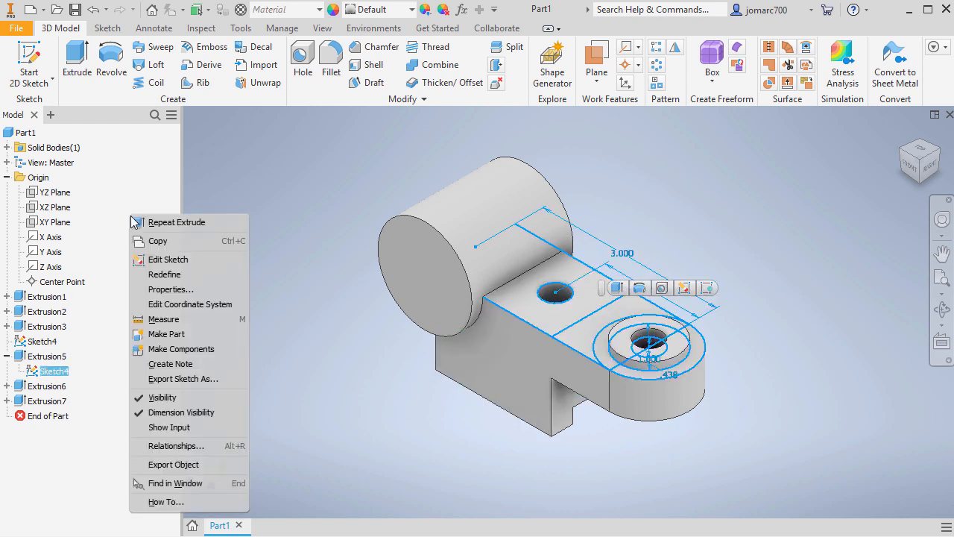
{"action": "left_click", "coordinate": [163, 398]}
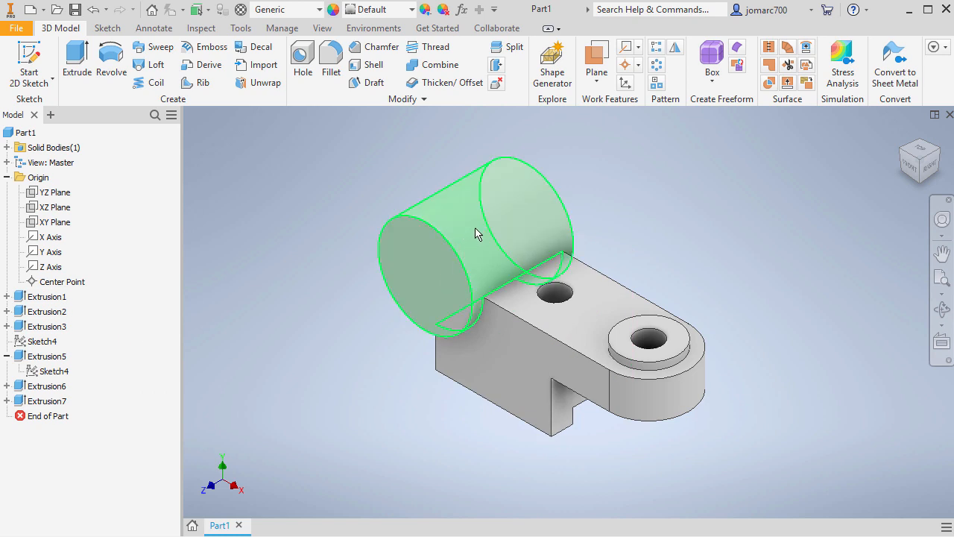
- Make Sketch1, which holds the cylinder's concentric circles, visible
{"action": "left_click", "coordinate": [6, 297]}
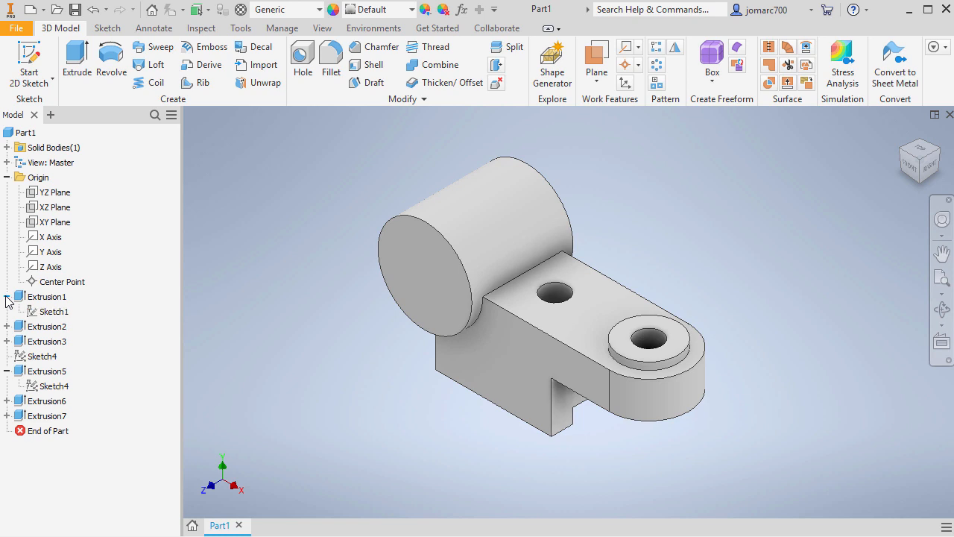
{"action": "left_click", "coordinate": [52, 313]}
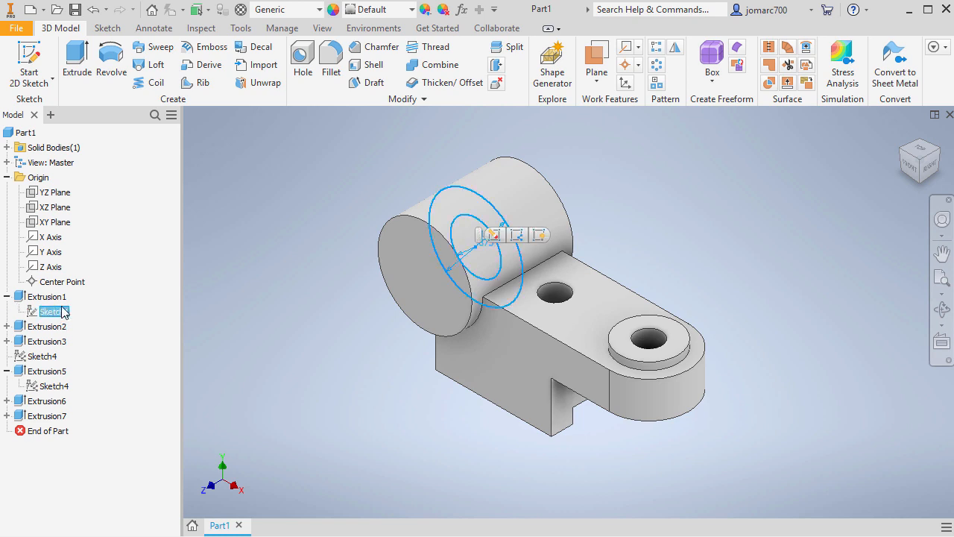
{"action": "right_click", "coordinate": [135, 202]}
{"action": "left_click", "coordinate": [165, 395]}
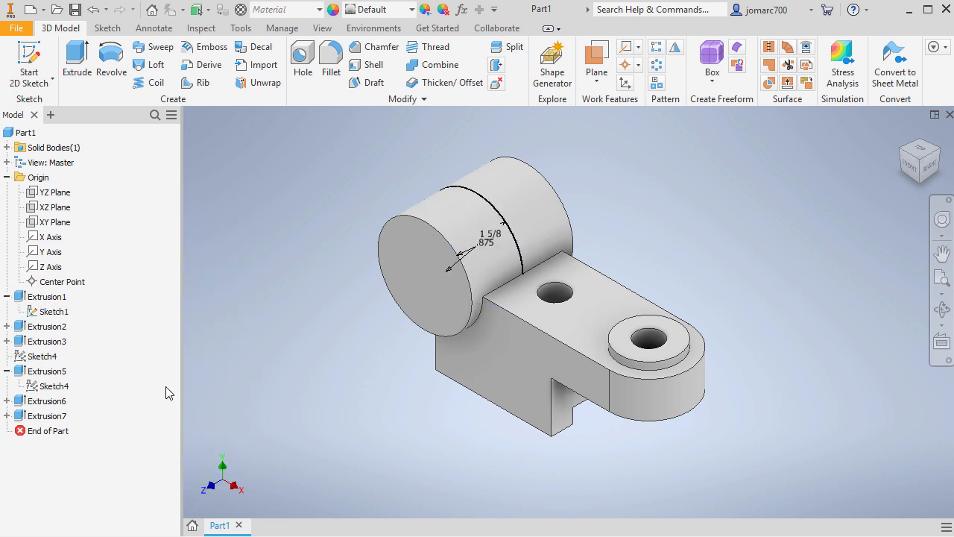
- Cut the 0.875 in circle symmetrically through all of the cylinder to form its bore
{"action": "key", "text": "e"}
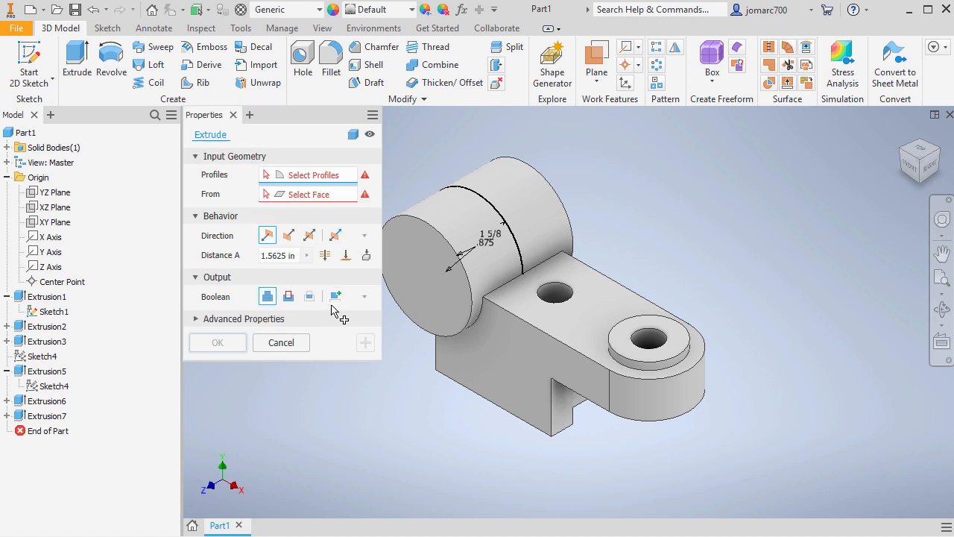
{"action": "left_click", "coordinate": [473, 234]}
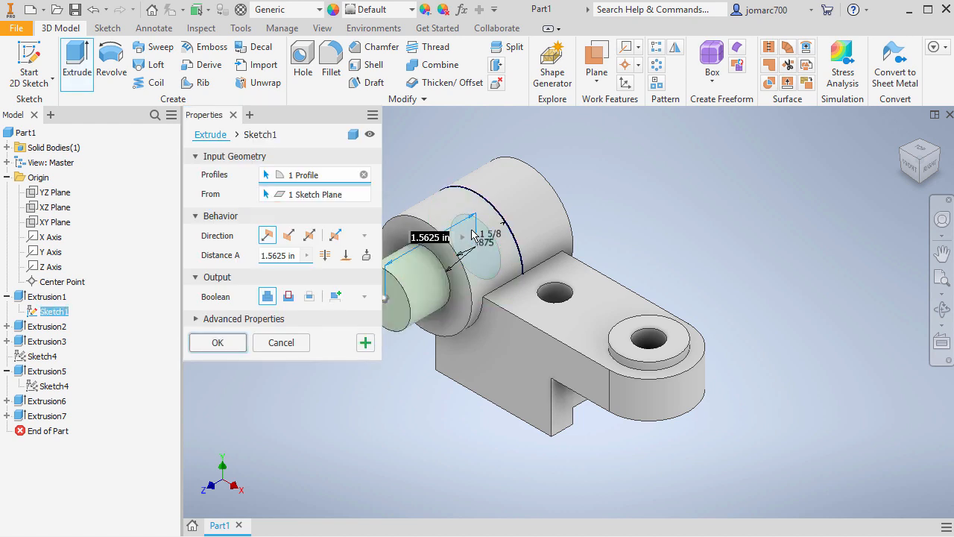
{"action": "left_click", "coordinate": [310, 237]}
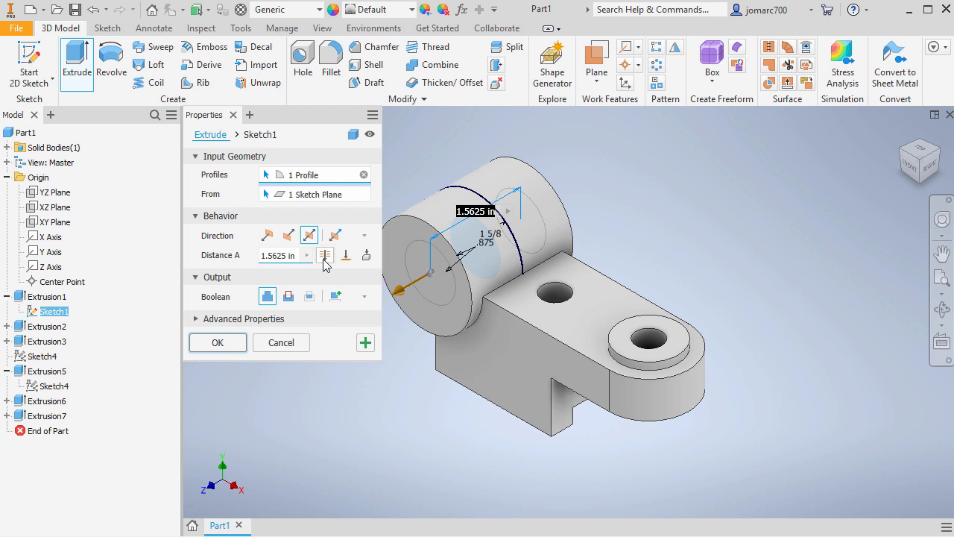
{"action": "left_click", "coordinate": [327, 258]}
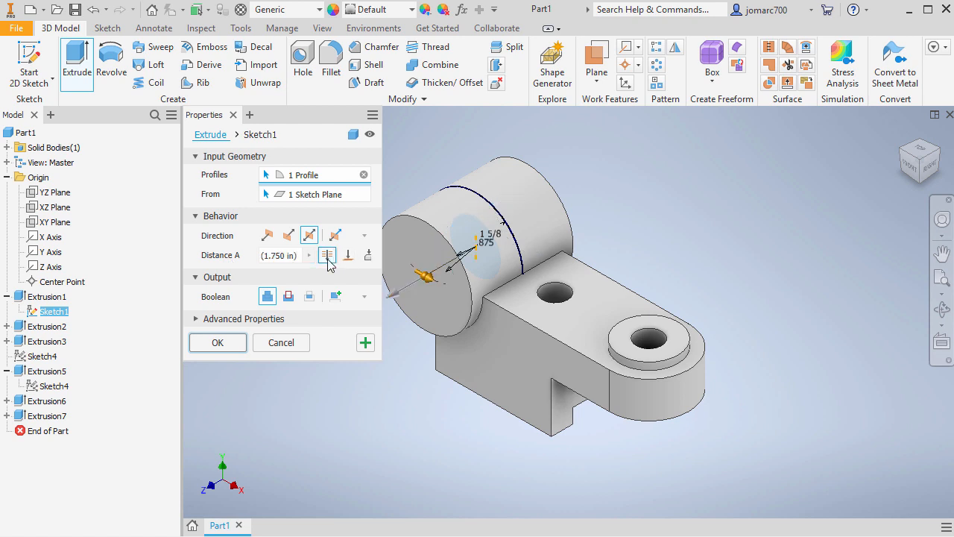
{"action": "left_click", "coordinate": [289, 297]}
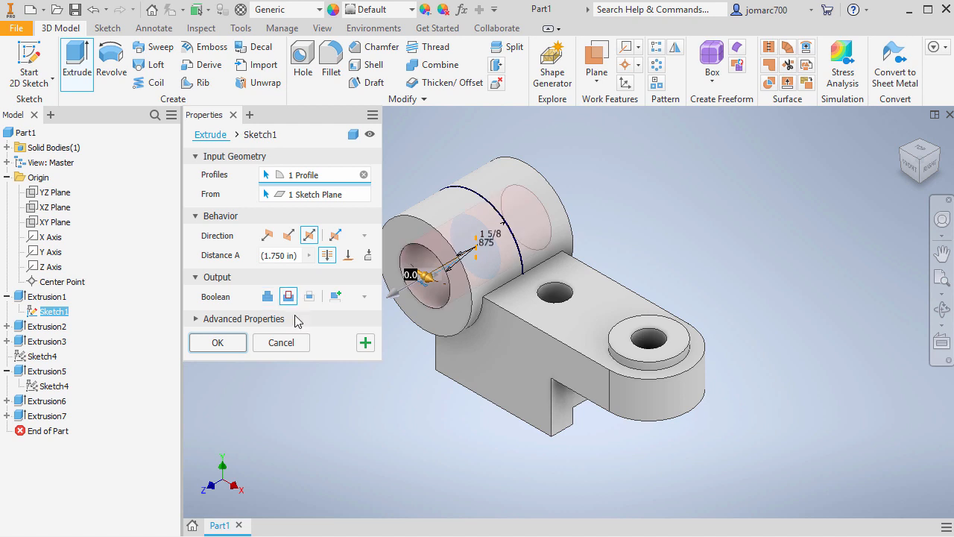
{"action": "left_click", "coordinate": [236, 345]}
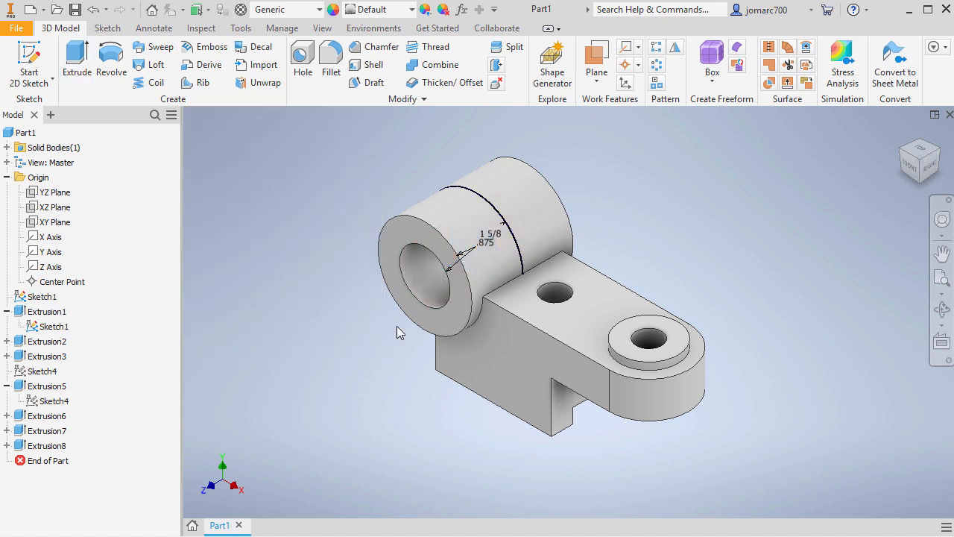
- Hide Sketch1, which holds the cylinder's concentric circles
{"action": "left_click", "coordinate": [51, 328]}
{"action": "right_click", "coordinate": [145, 218]}
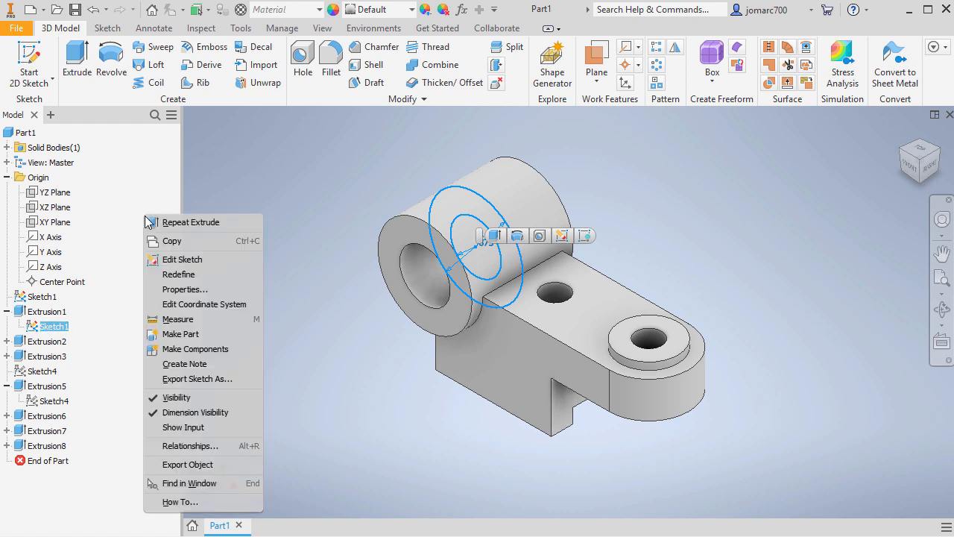
{"action": "left_click", "coordinate": [176, 399]}
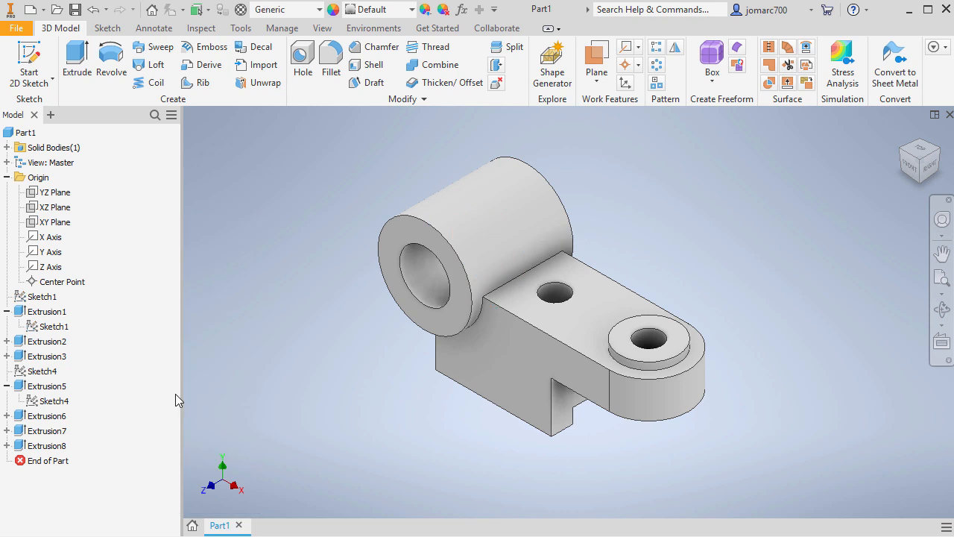
- Set up a 1/8 in constant fillet on the boss's base edge and the outer top edges of the block and arm
{"action": "mouse_move", "coordinate": [343, 316]}
{"action": "middle_mouse_down", "text": "shift"}
{"action": "mouse_move", "coordinate": [356, 279]}
{"action": "mouse_move", "coordinate": [352, 316]}
{"action": "middle_mouse_up", "text": "shift"}
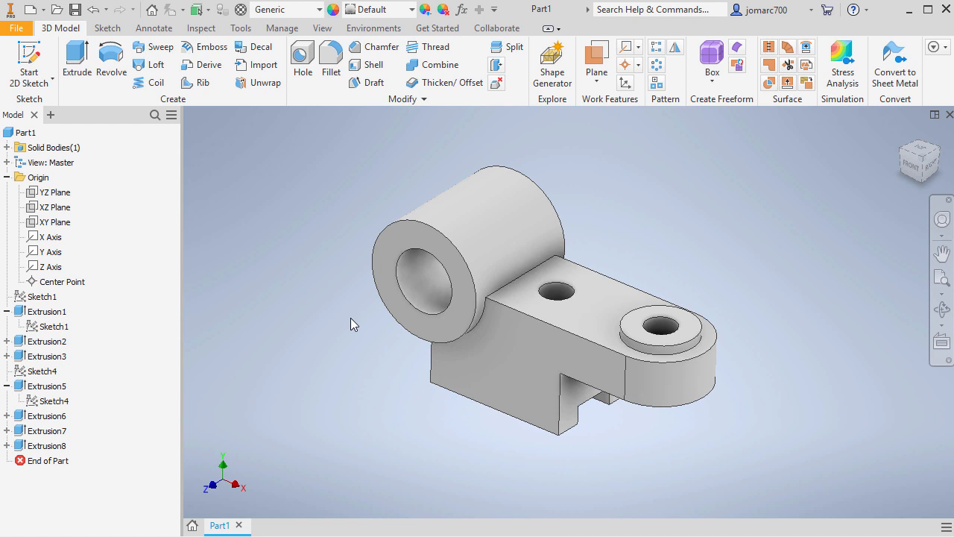
{"action": "key", "text": "f"}
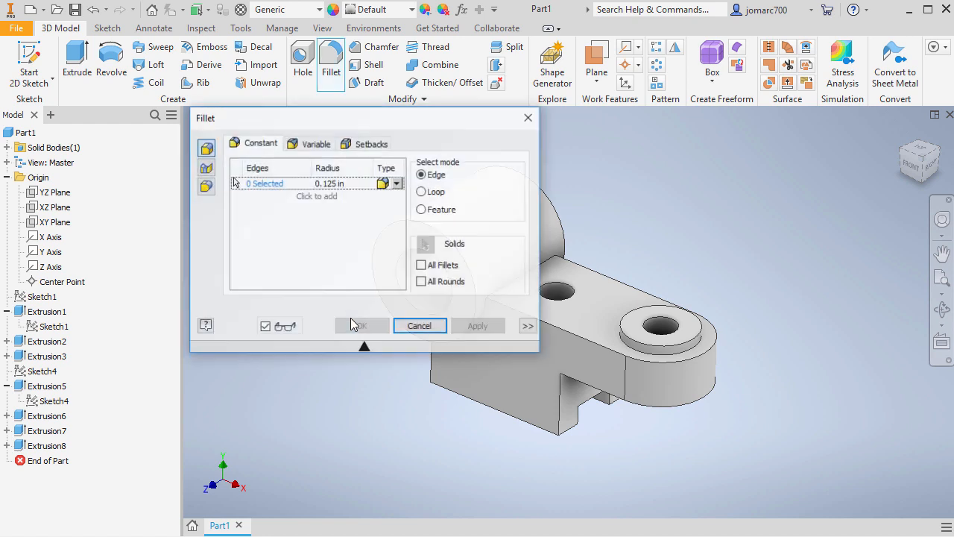
{"action": "middle_click_drag", "start_coordinate": [545, 380], "coordinate": [593, 352]}
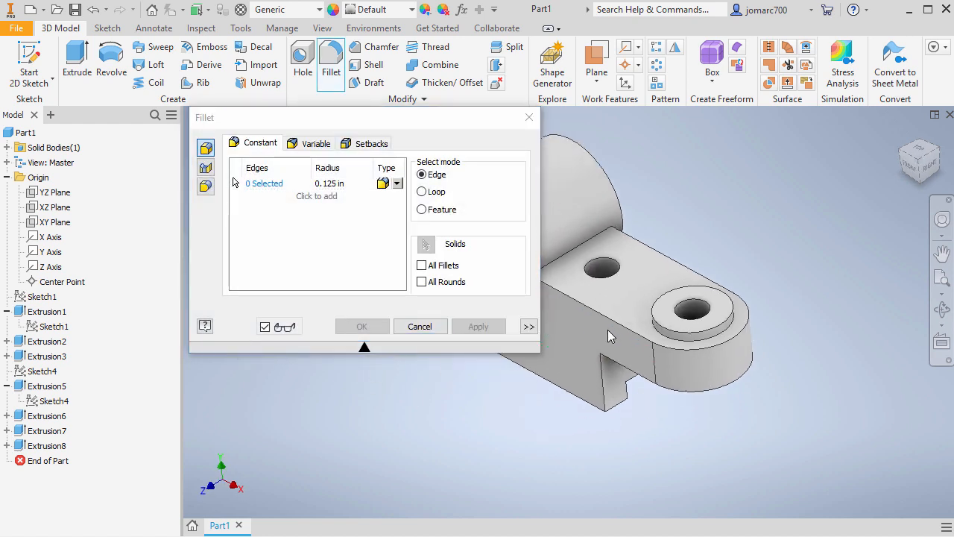
{"action": "left_click", "coordinate": [357, 185]}
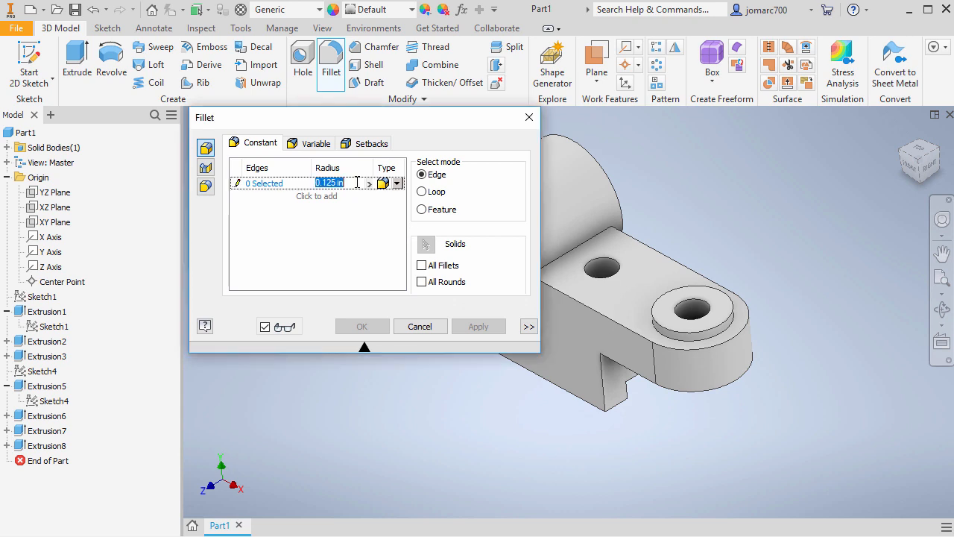
{"action": "type", "text": "1/8"}
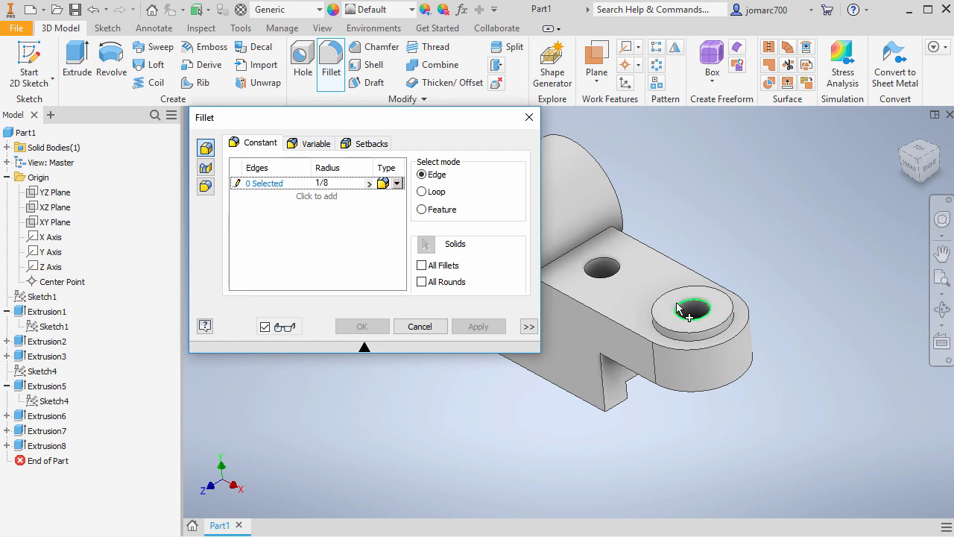
{"action": "middle_click_drag", "start_coordinate": [679, 308], "coordinate": [705, 306]}
{"action": "scroll", "coordinate": [847, 306], "scroll_direction": "down", "scroll_amount": 5}
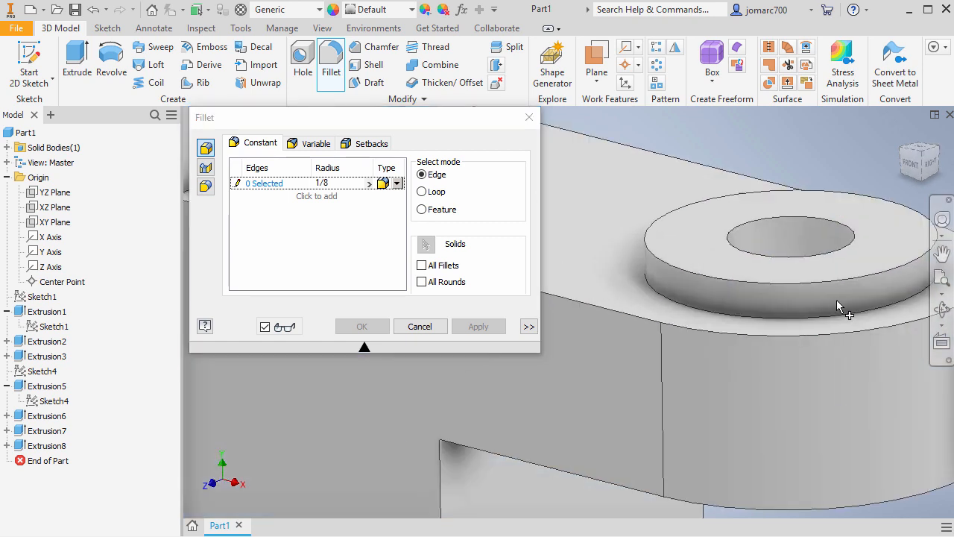
{"action": "left_click", "coordinate": [847, 322]}
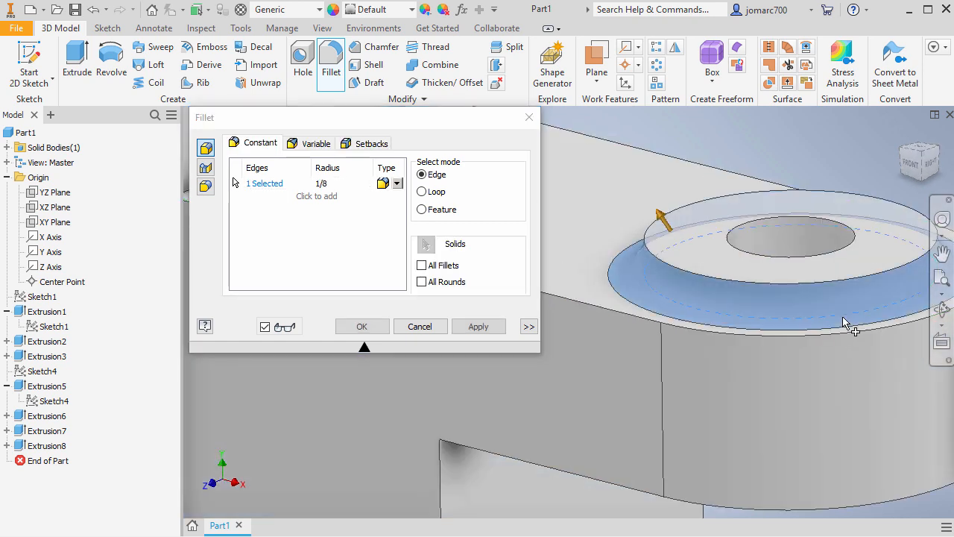
{"action": "scroll", "coordinate": [850, 325], "scroll_direction": "up", "scroll_amount": 5}
{"action": "left_click", "coordinate": [704, 306]}
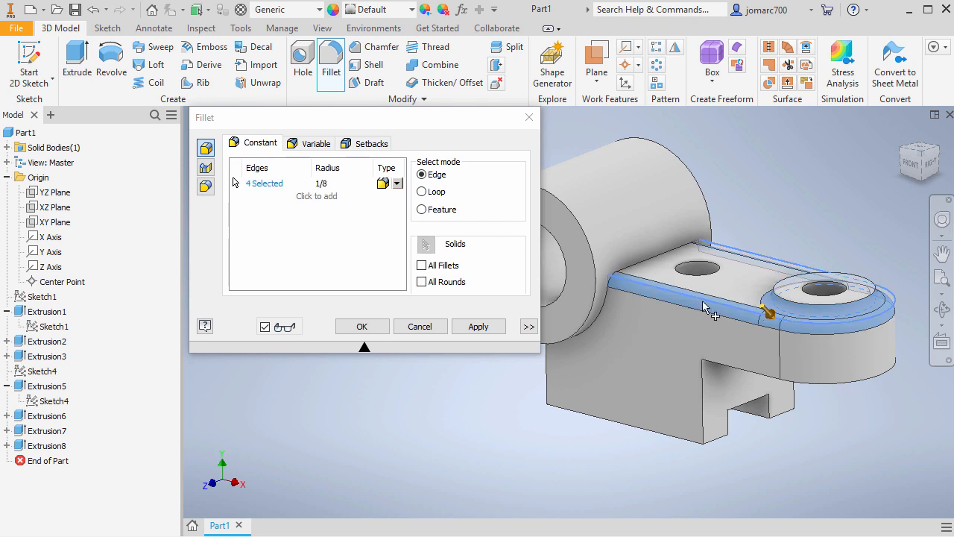
- Add the edges joining the cylinder to the block and the block's rear vertical edges to the fillet, and apply it
{"action": "left_click", "coordinate": [650, 261]}
{"action": "middle_click_drag", "start_coordinate": [616, 335], "coordinate": [738, 347], "text": "shift"}
{"action": "left_click", "coordinate": [620, 311]}
{"action": "left_click", "coordinate": [625, 350]}
{"action": "left_click", "coordinate": [672, 351]}
{"action": "left_click", "coordinate": [828, 305]}
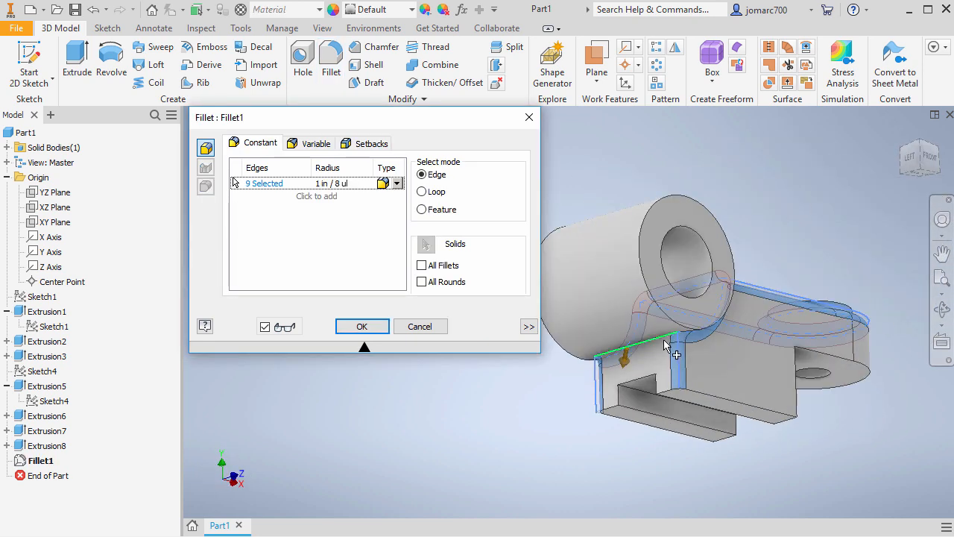
{"action": "left_click", "coordinate": [667, 349]}
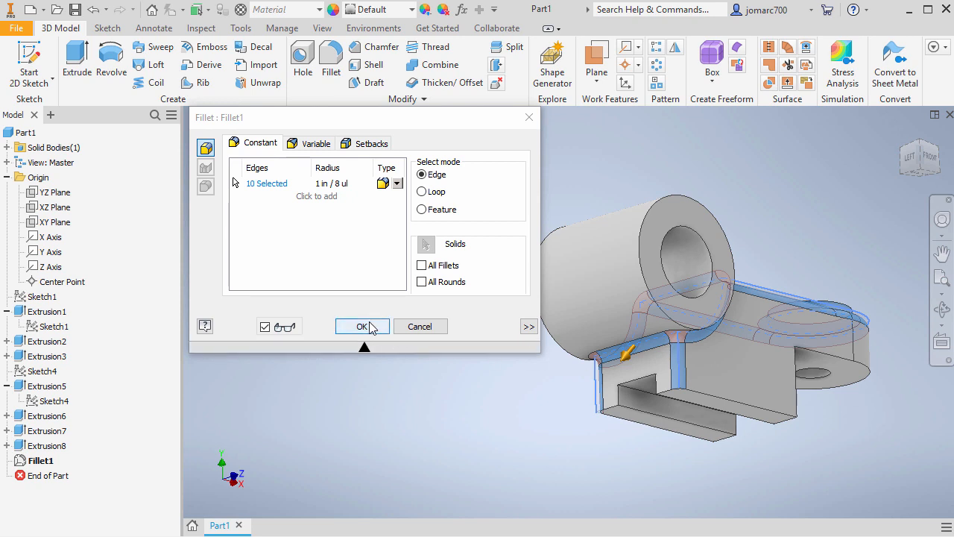
{"action": "left_click", "coordinate": [362, 325]}
{"action": "middle_click_drag", "start_coordinate": [426, 330], "coordinate": [925, 224], "text": "shift"}
{"action": "middle_click_drag", "start_coordinate": [834, 157], "coordinate": [394, 295], "text": "shift"}
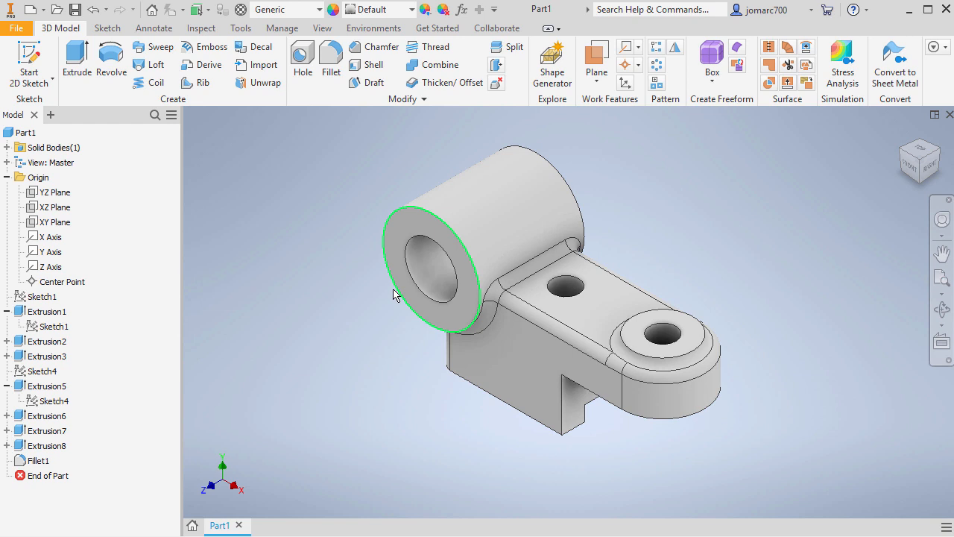